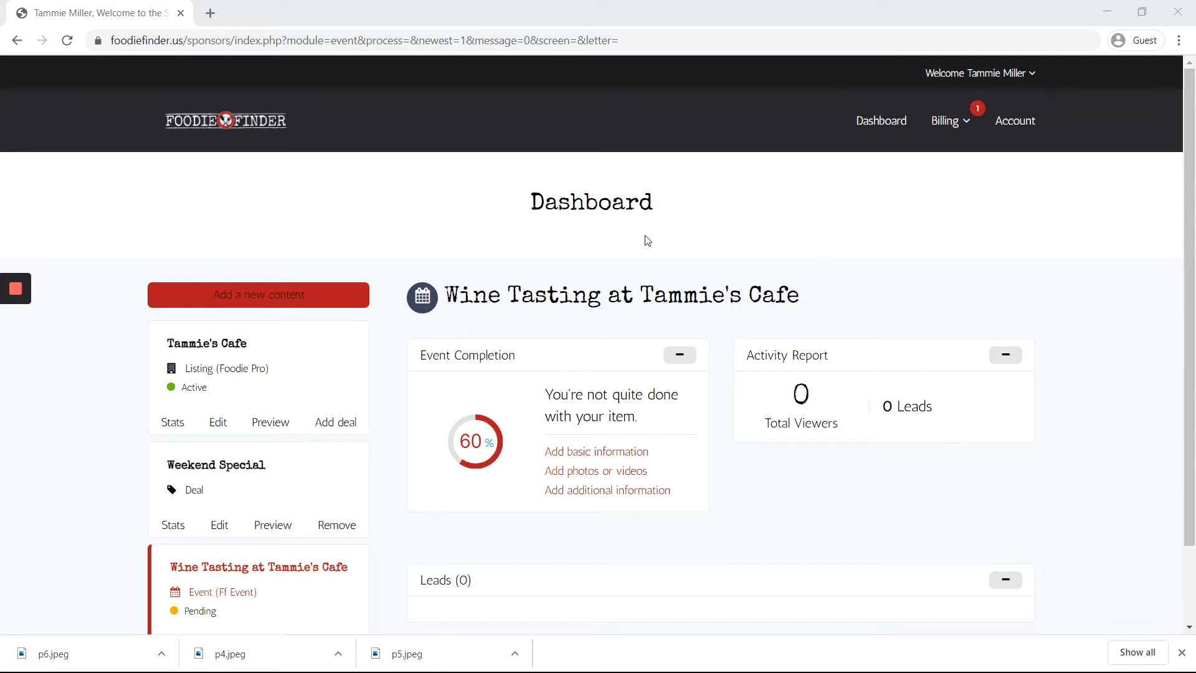
Step: Focus the browser and open the 'Add a new content' dropdown on the Dashboard
click(645, 232)
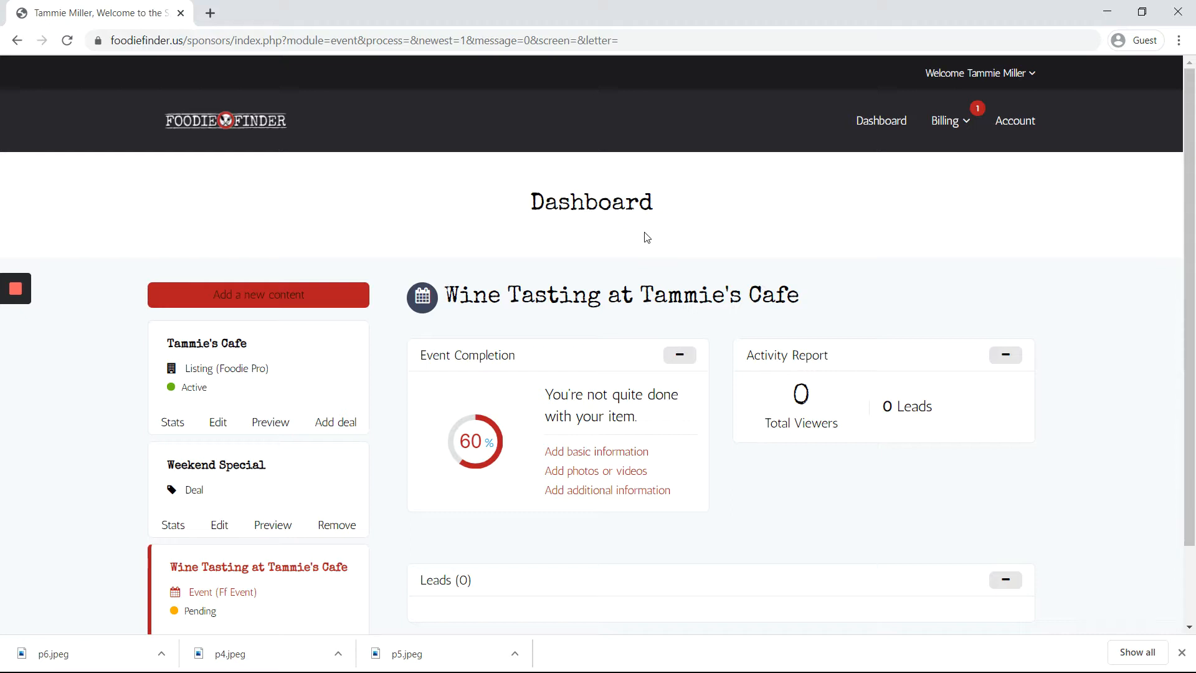
click(645, 233)
click(247, 298)
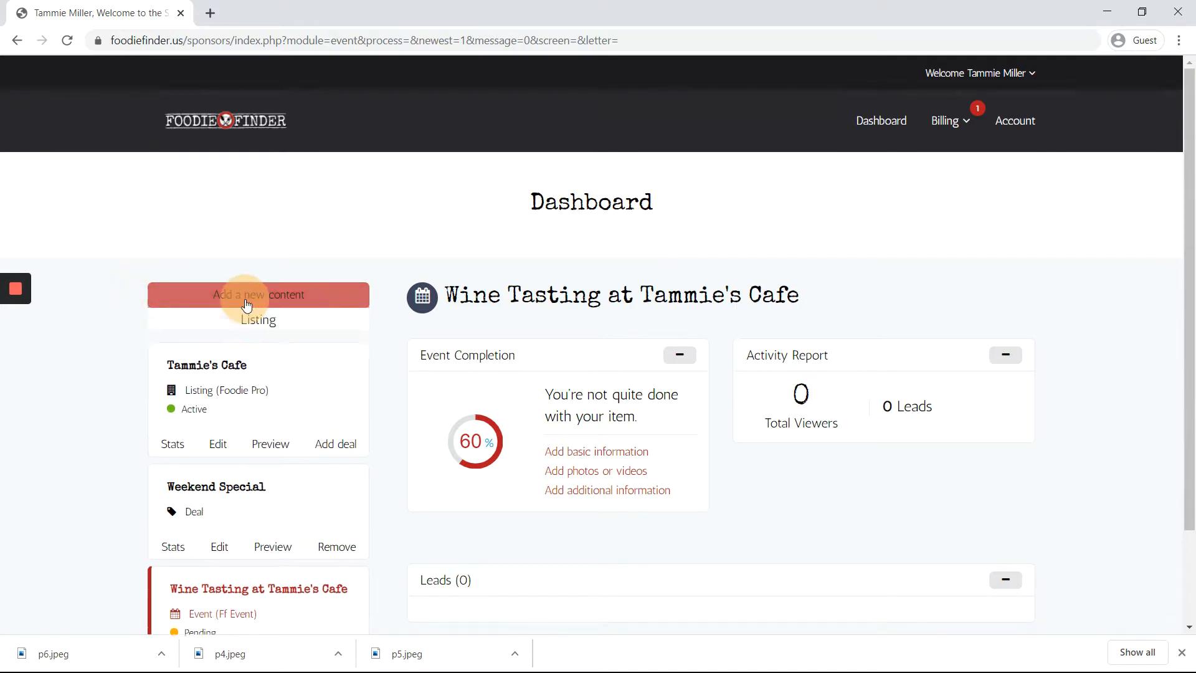
Step: Start a new Classified on the $29.95/Month Job Posting plan and continue to the form
click(280, 409)
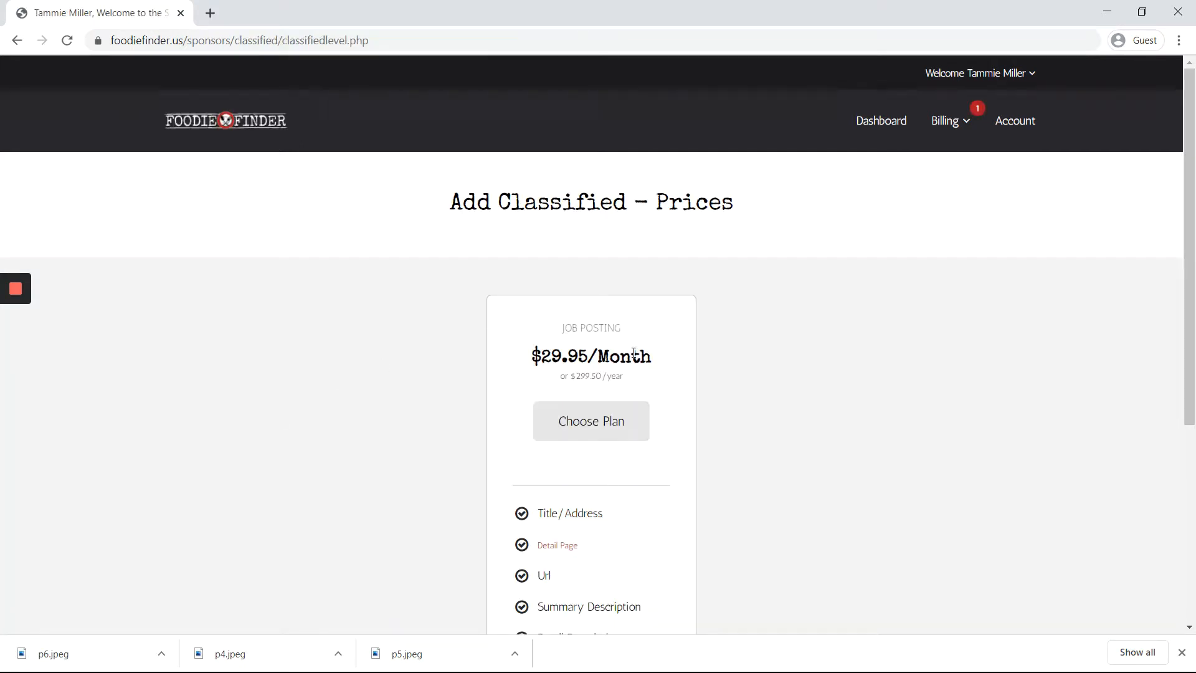
scroll(654, 388, down, 2)
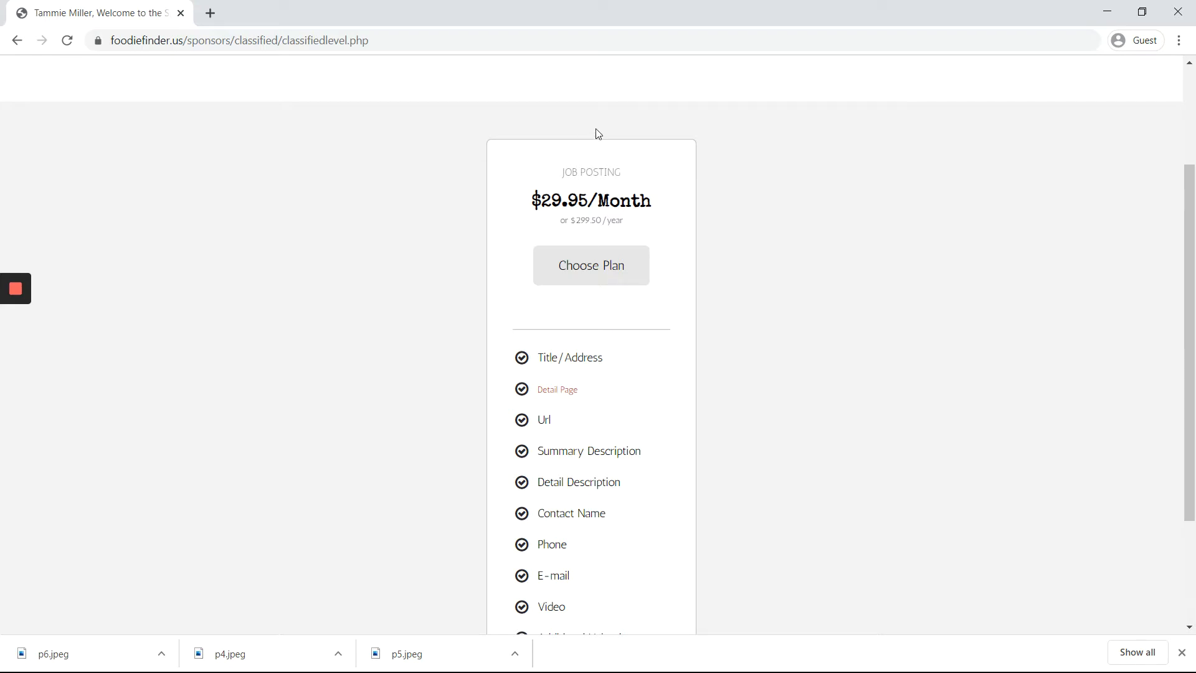
click(640, 228)
click(609, 273)
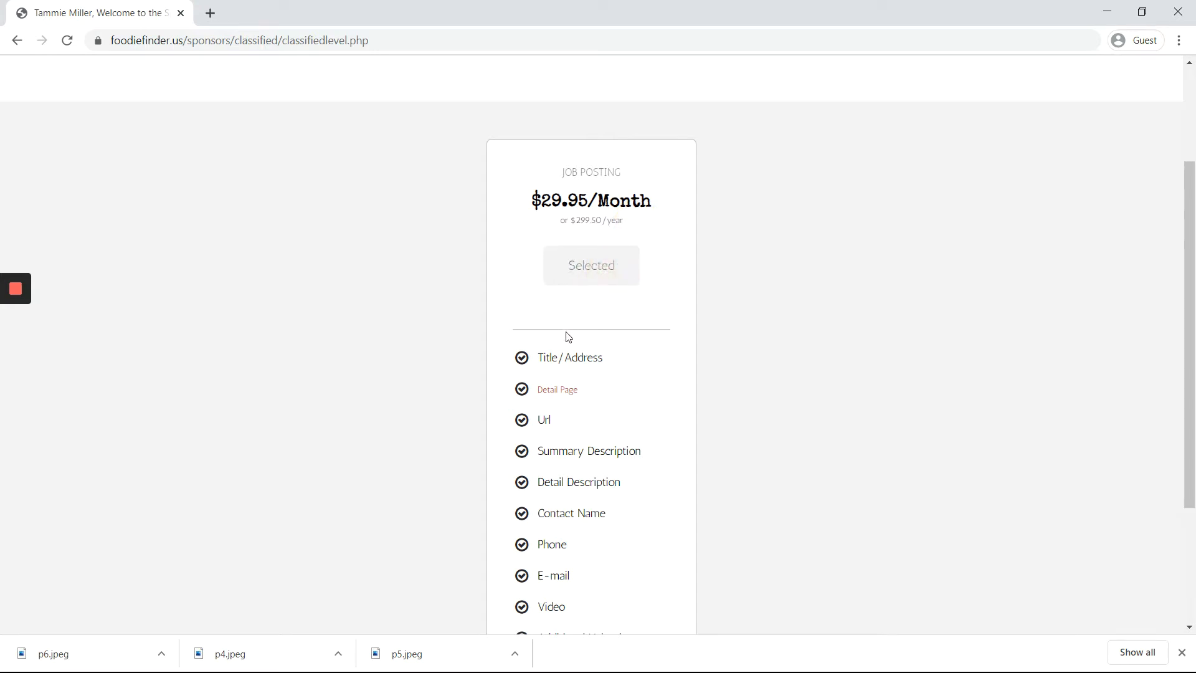
scroll(568, 324, down, 3)
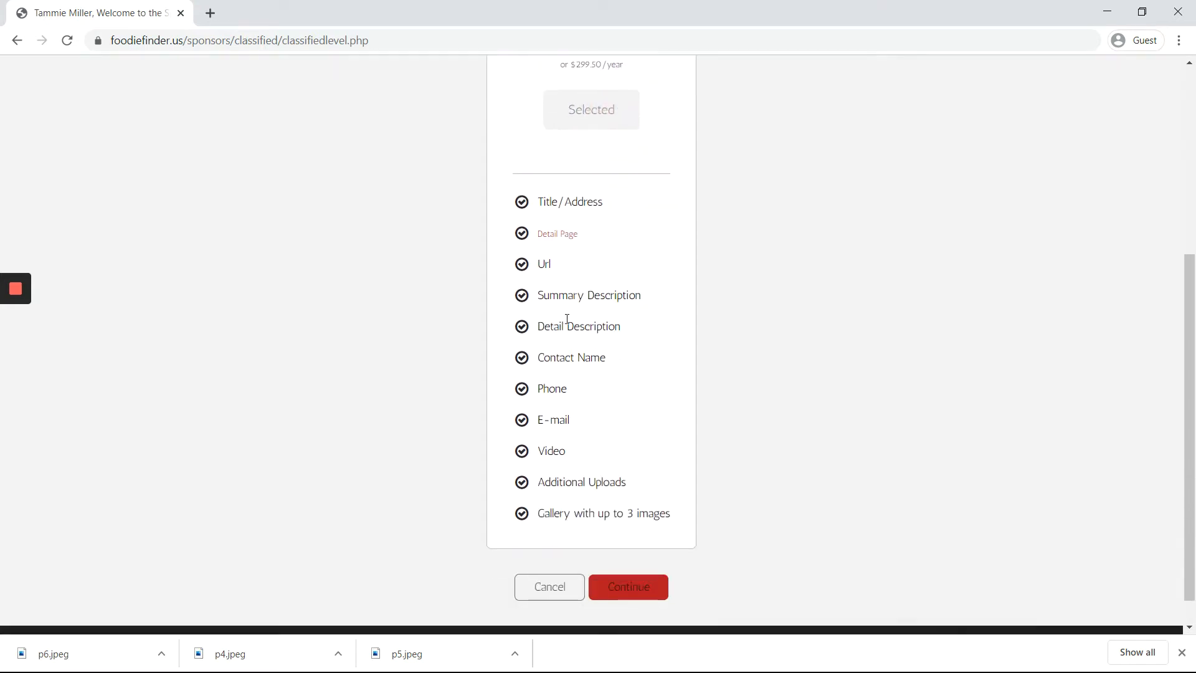
click(626, 594)
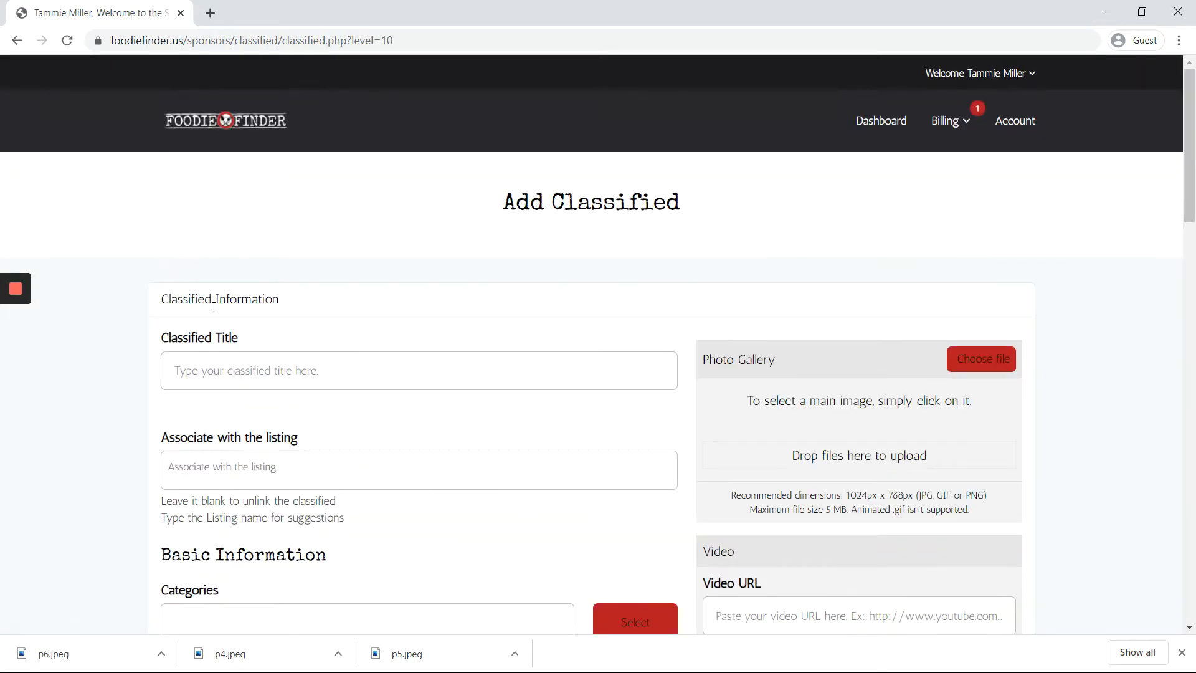
Step: Enter 'Bartender' as the Classified Title
scroll(214, 306, down, 2)
scroll(214, 306, up, 2)
scroll(156, 355, down, 1)
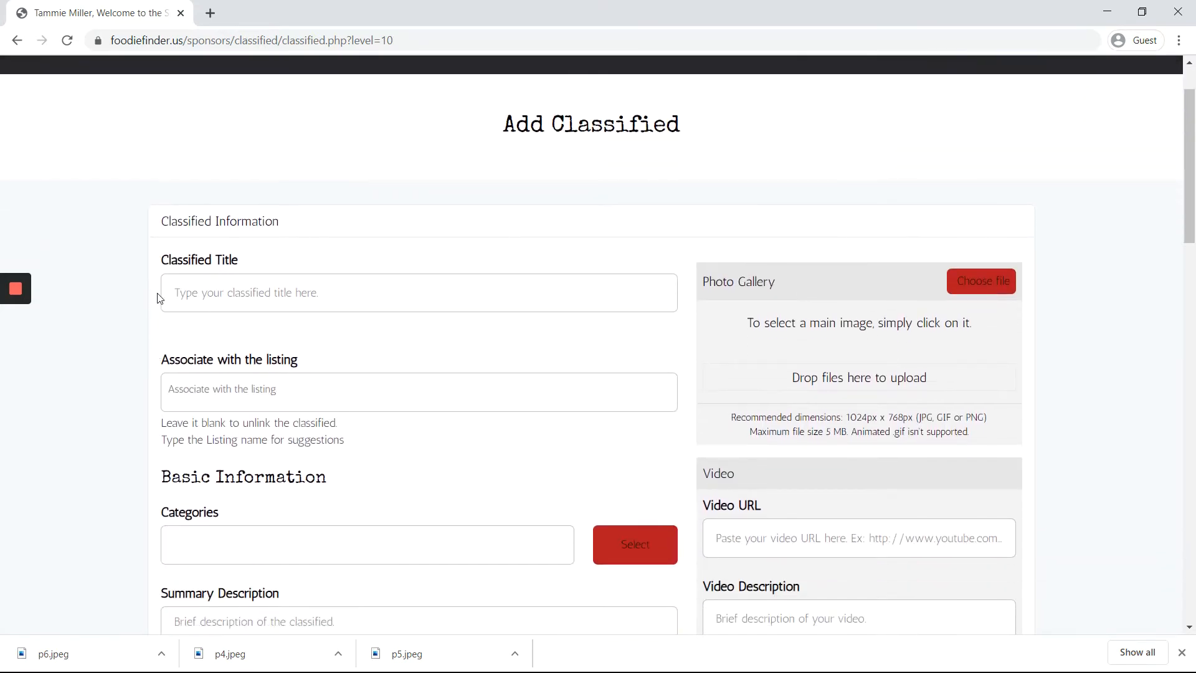
click(186, 288)
text(Bartender)
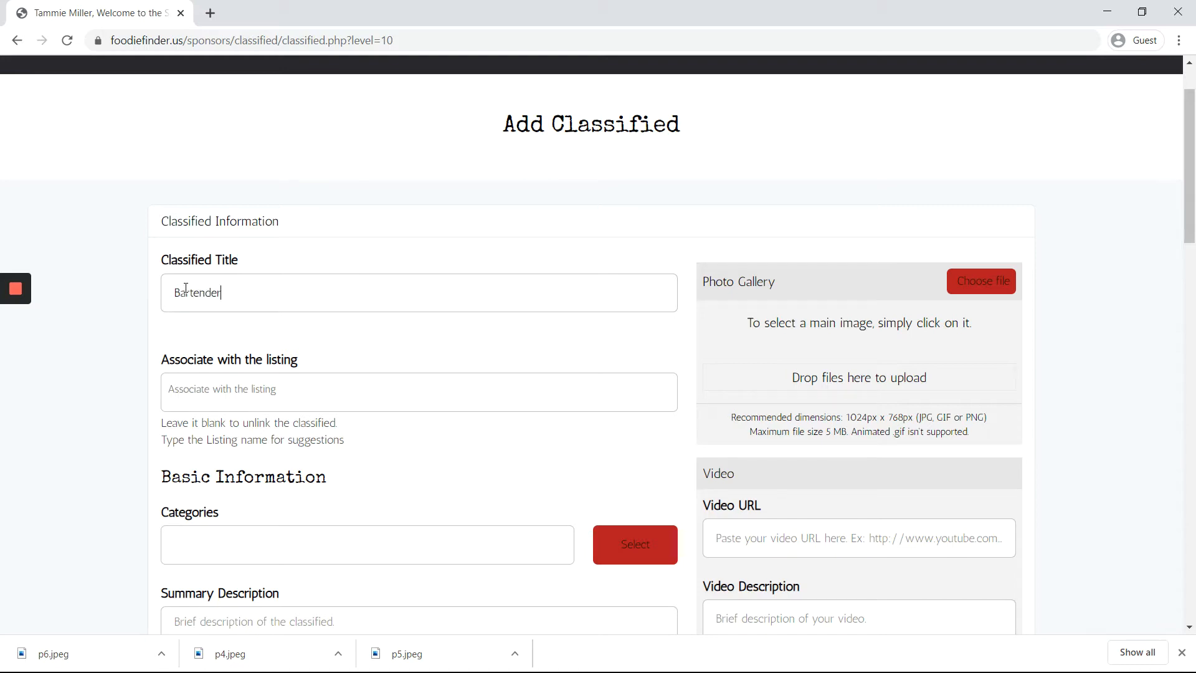
Step: Associate the classified with the Tammie's Cafe listing by searching 'Tammie'
click(203, 389)
text(Tammie)
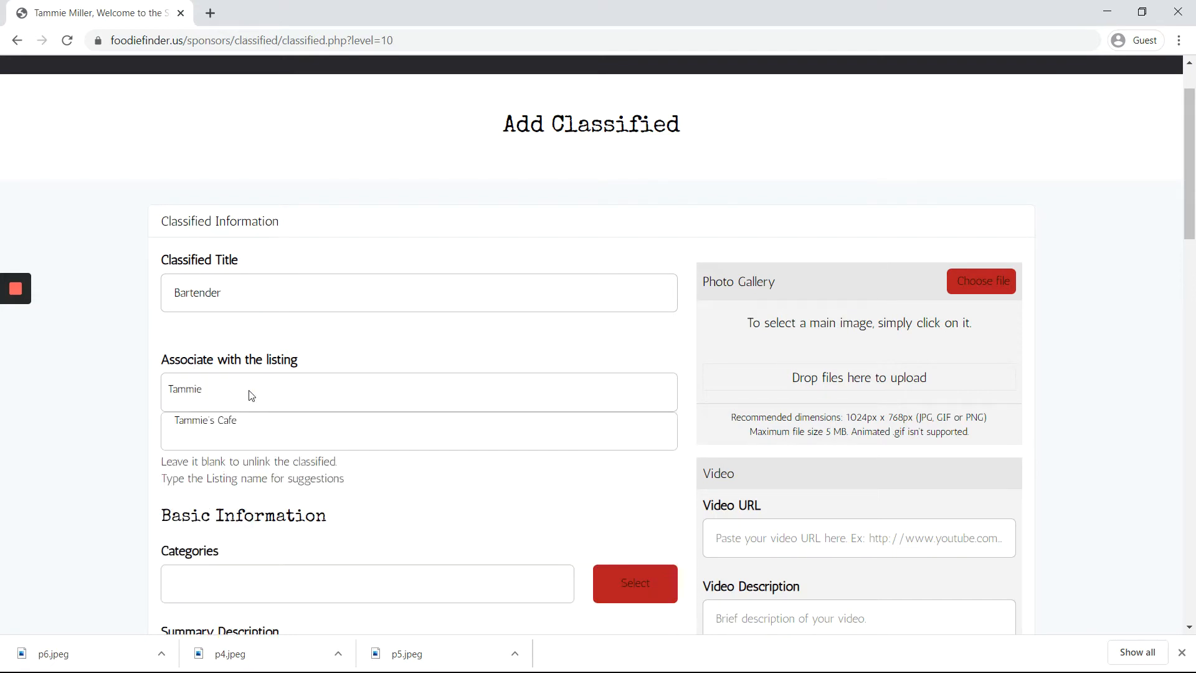
click(223, 421)
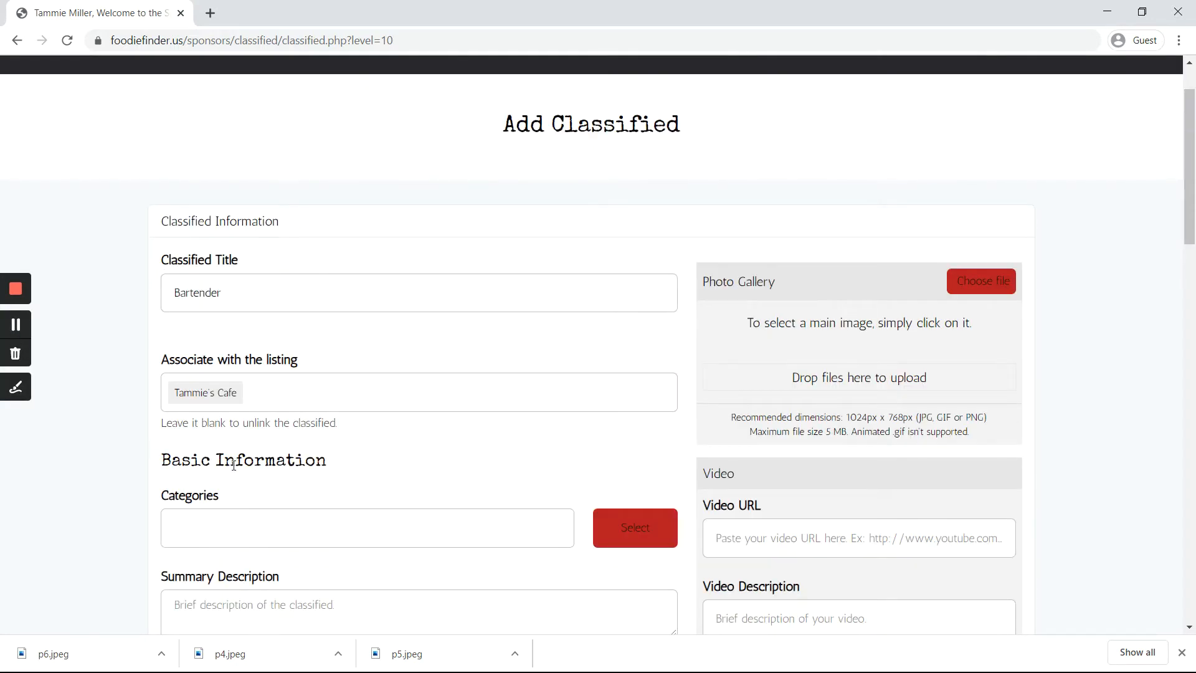
click(617, 521)
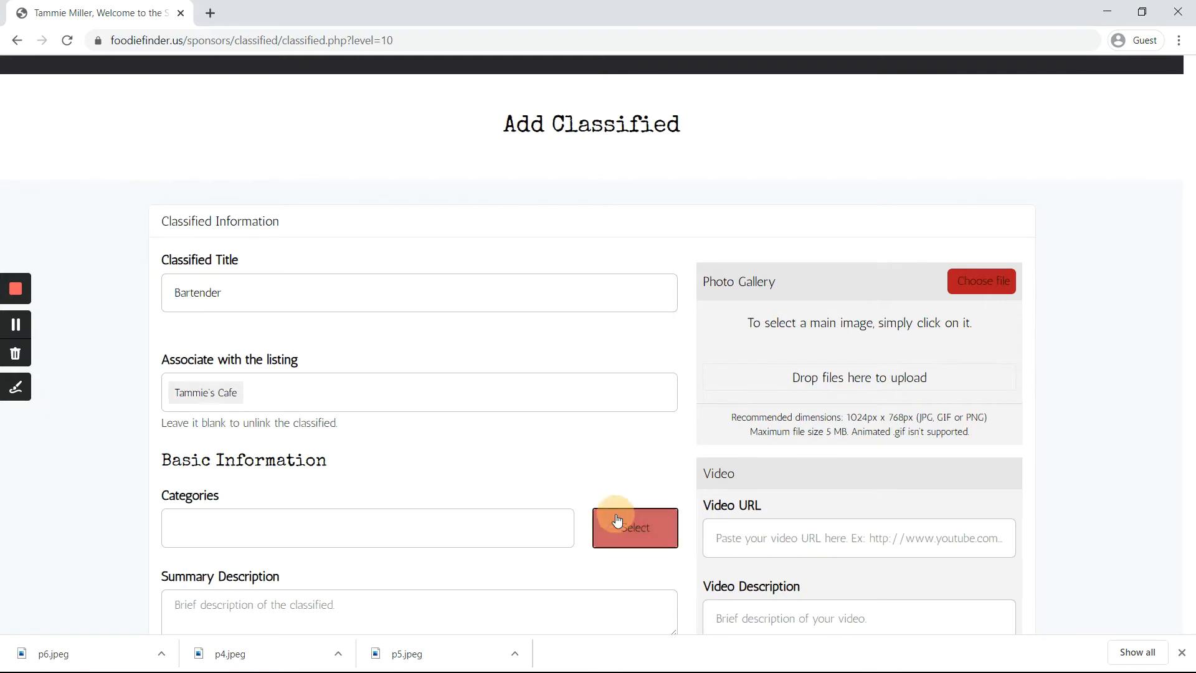
Step: Pick Bar Staff in the Categories popup and confirm with Ok
click(298, 155)
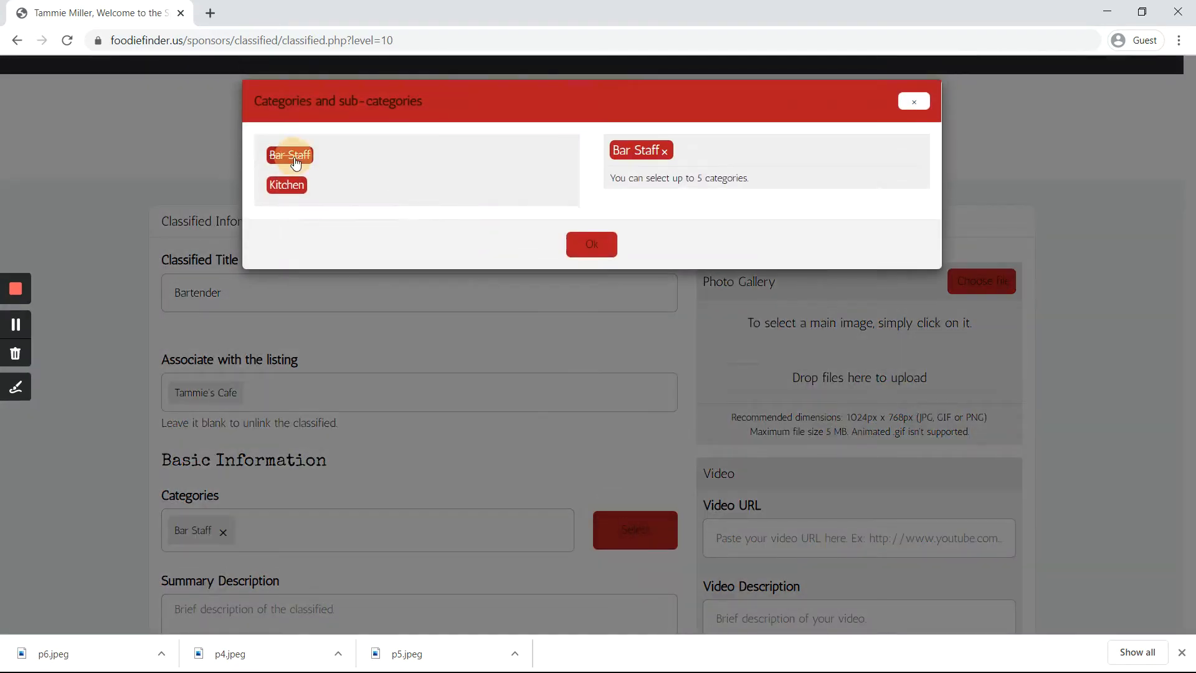
click(591, 259)
scroll(365, 486, down, 3)
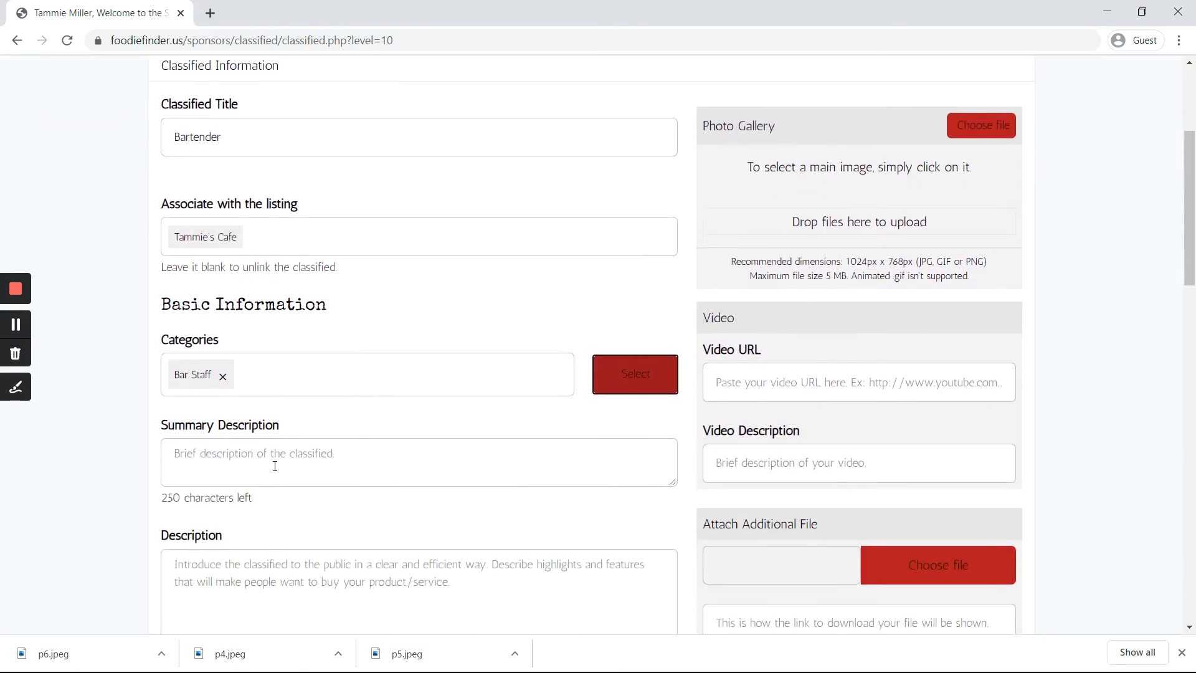
scroll(271, 462, down, 1)
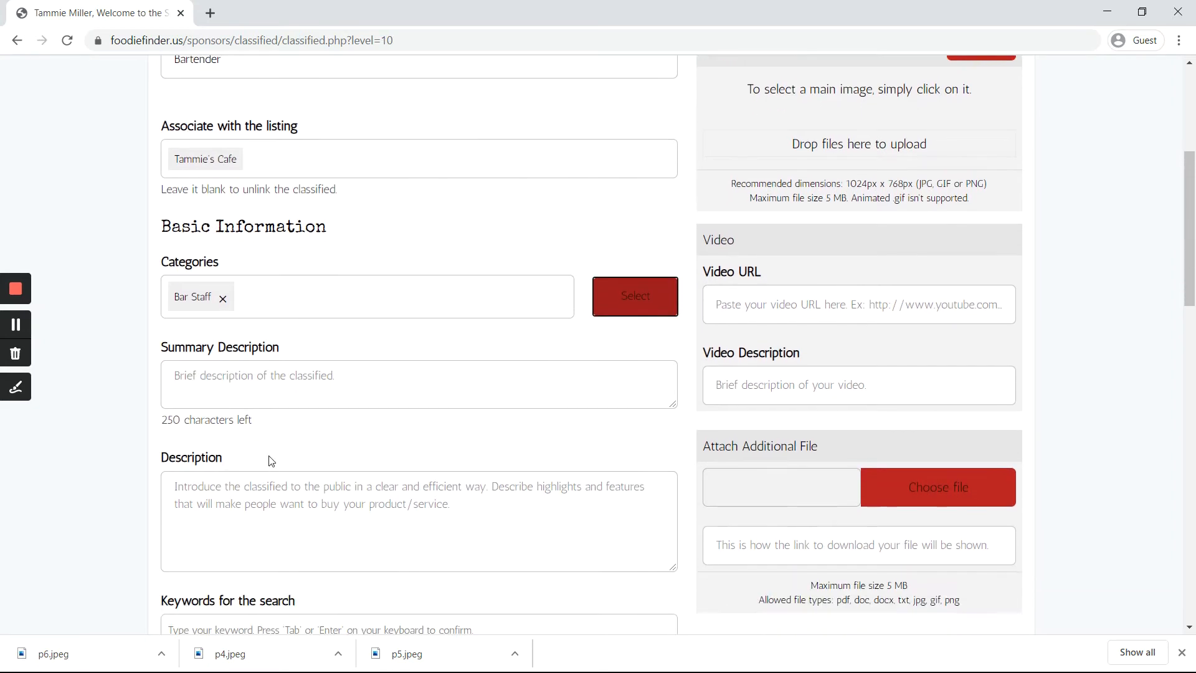
Step: Enter the summary 'Looking for experienced Bartender for busy restaurant'
click(225, 367)
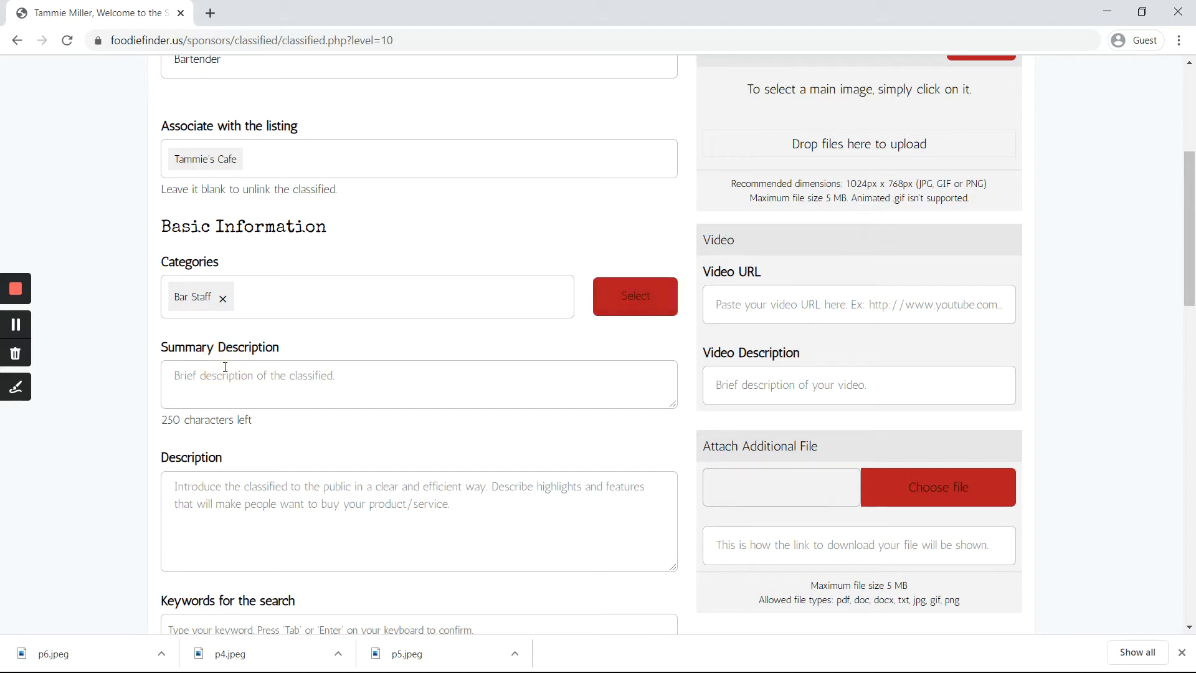
text(L)
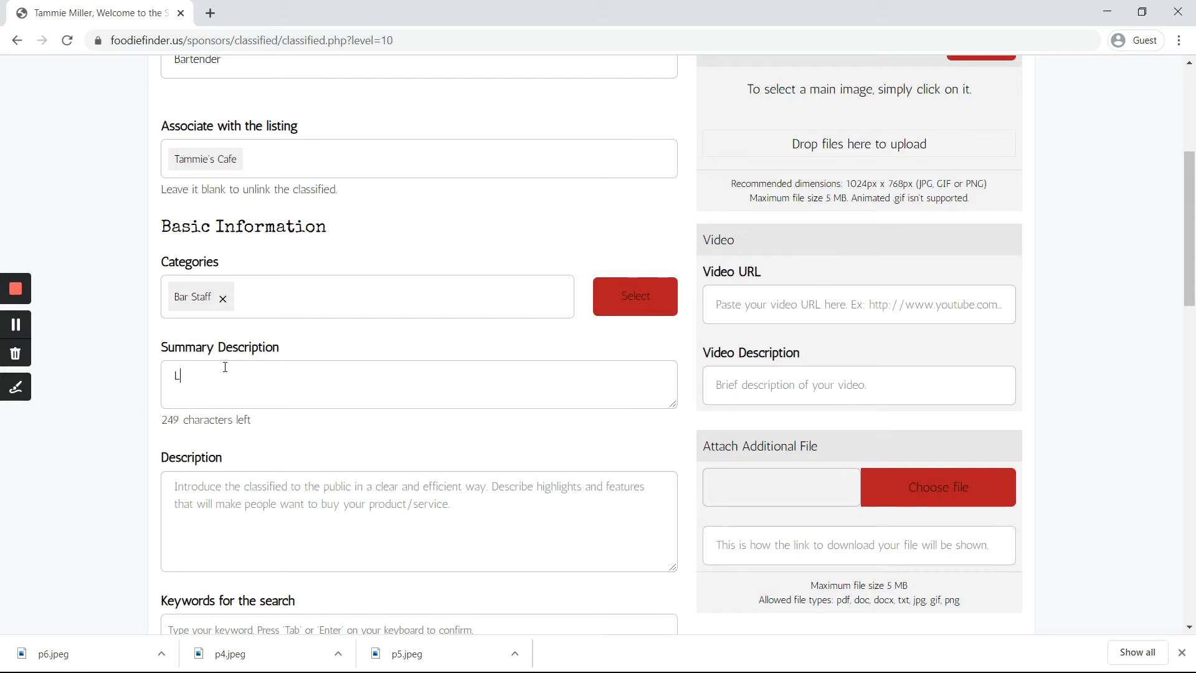
text(ooking for experienced Bartender)
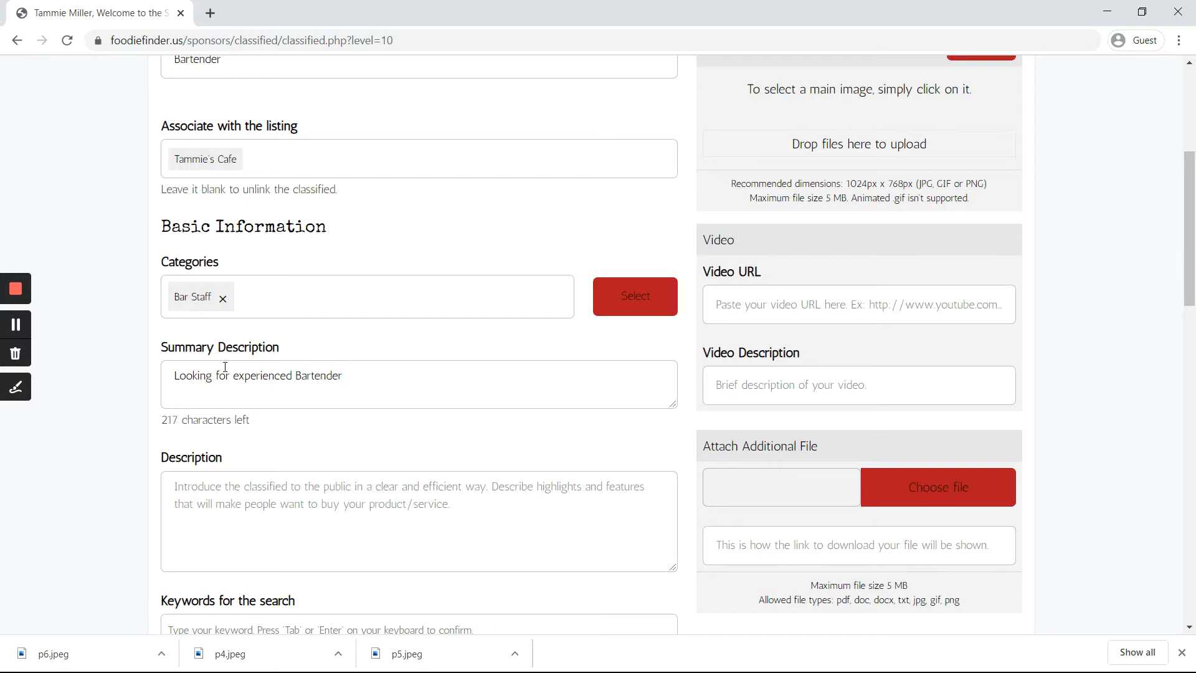
text( for busy restaurant)
scroll(224, 465, down, 1)
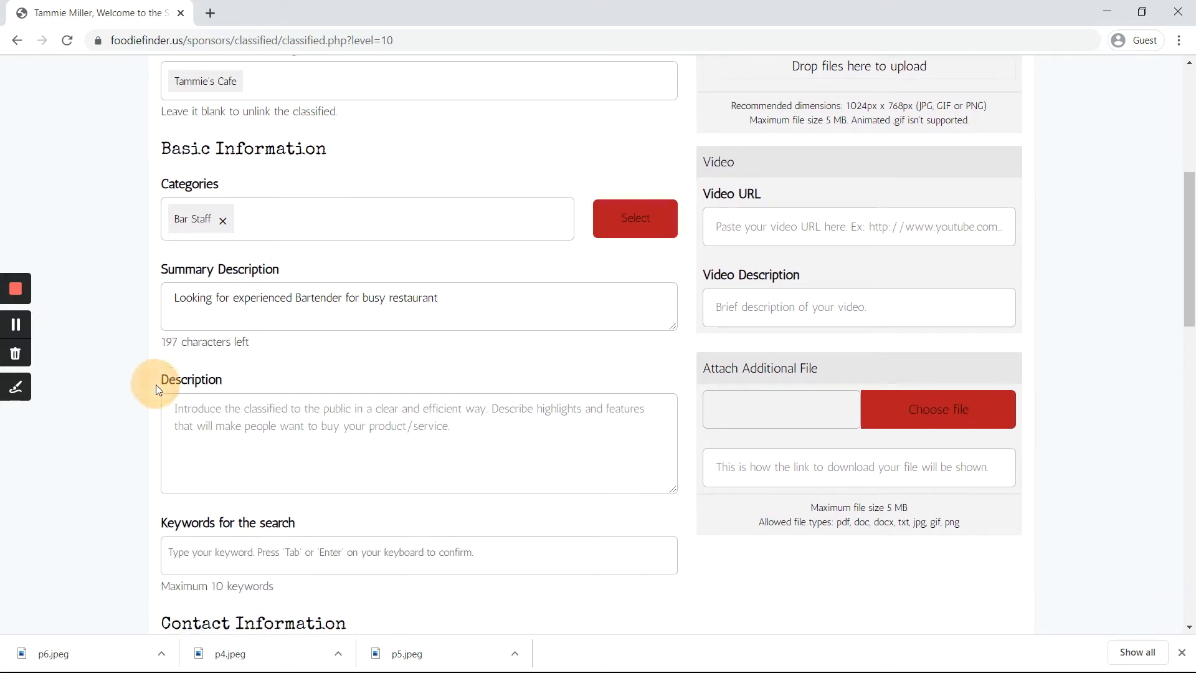
Step: Write the description: 'We are looking for a high energy, experienced bartender for our busy restaurant. Must have previous experience with mixed drinks and beer.'
click(186, 425)
text(We are look)
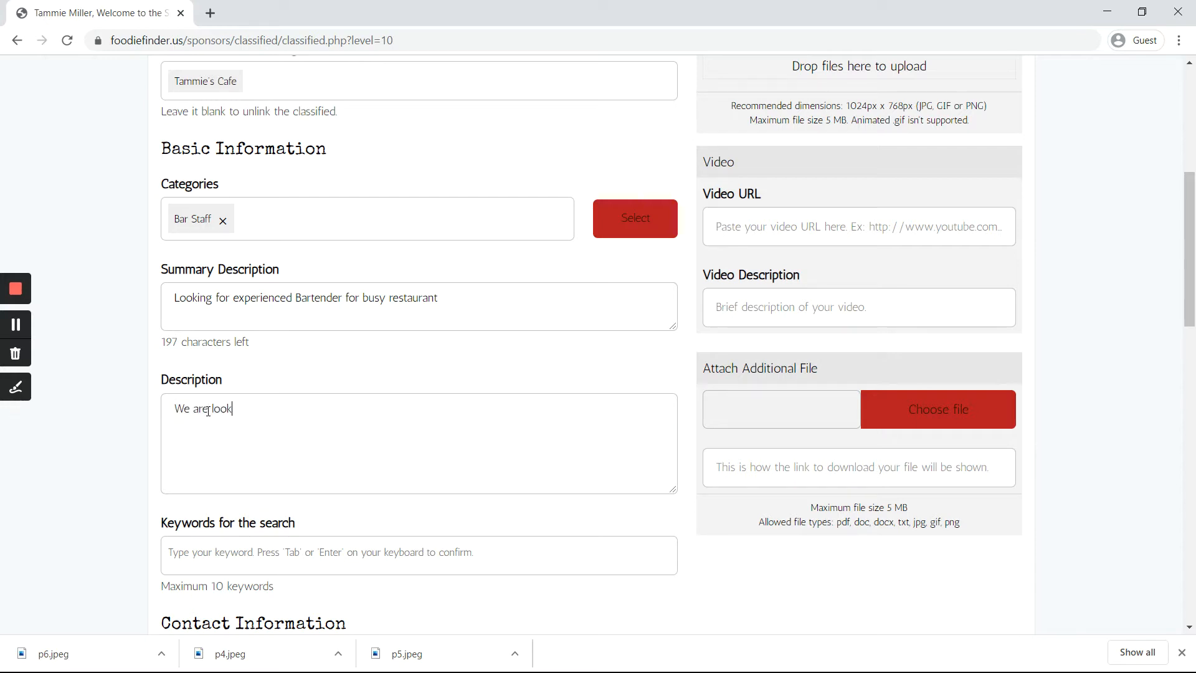
text(ing for a high energy, experienc)
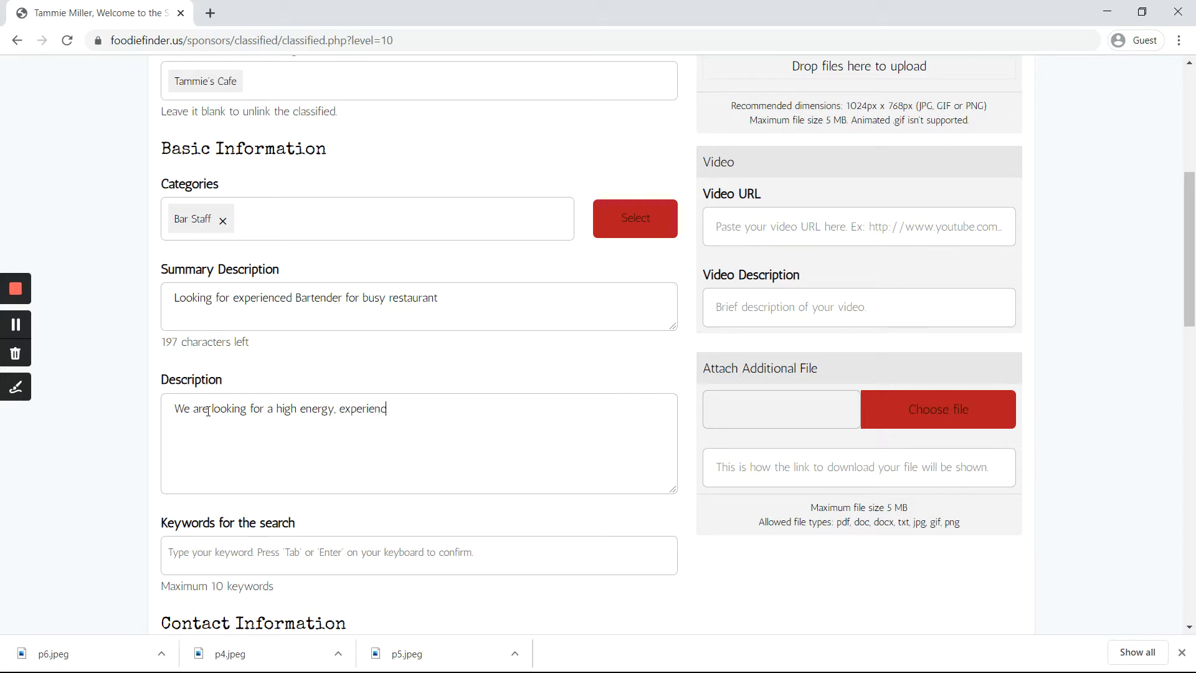
text(ed bartender for our busy restuaran)
key(BackSpace)
key(BackSpace)
key(BackSpace)
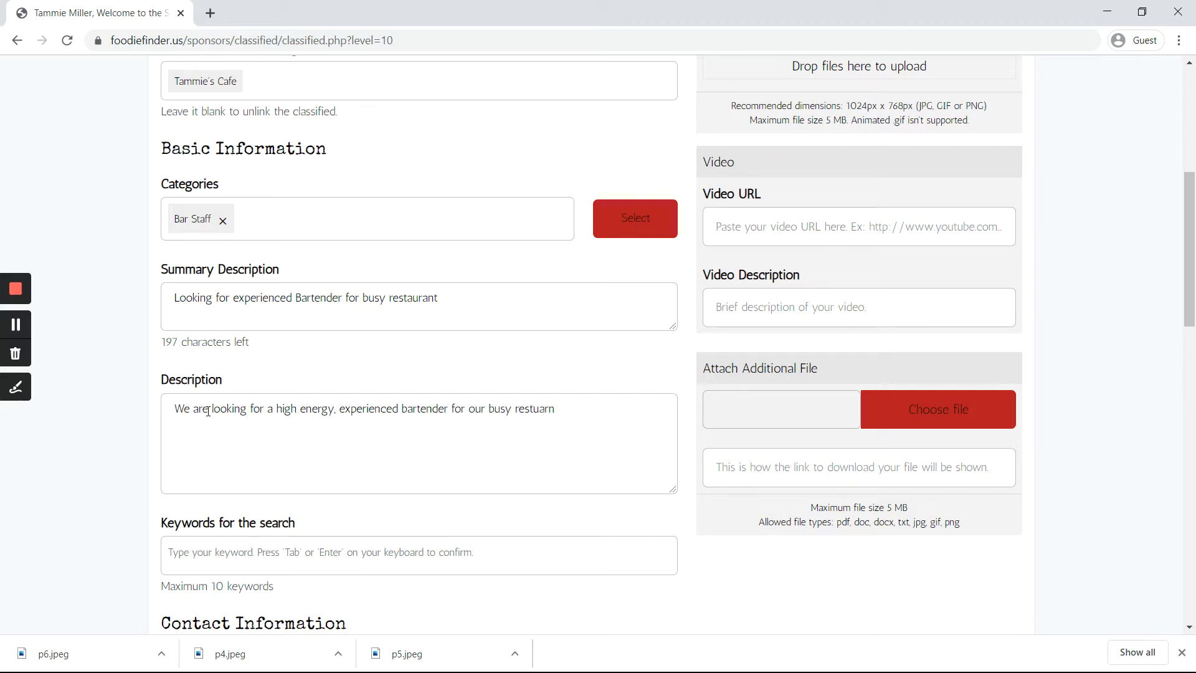
key(BackSpace)
key(BackSpace)
text(aurant. Must have)
text(previous experience )
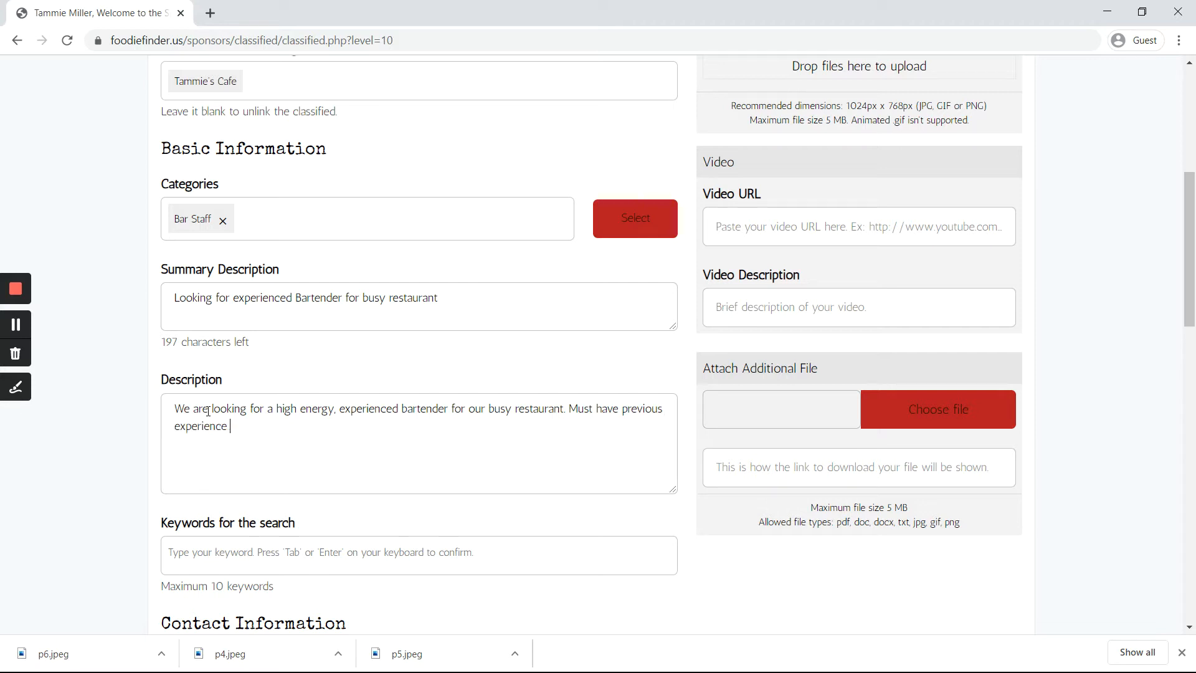
text(with mixed drinks and b)
key(BackSpace)
text(beer.)
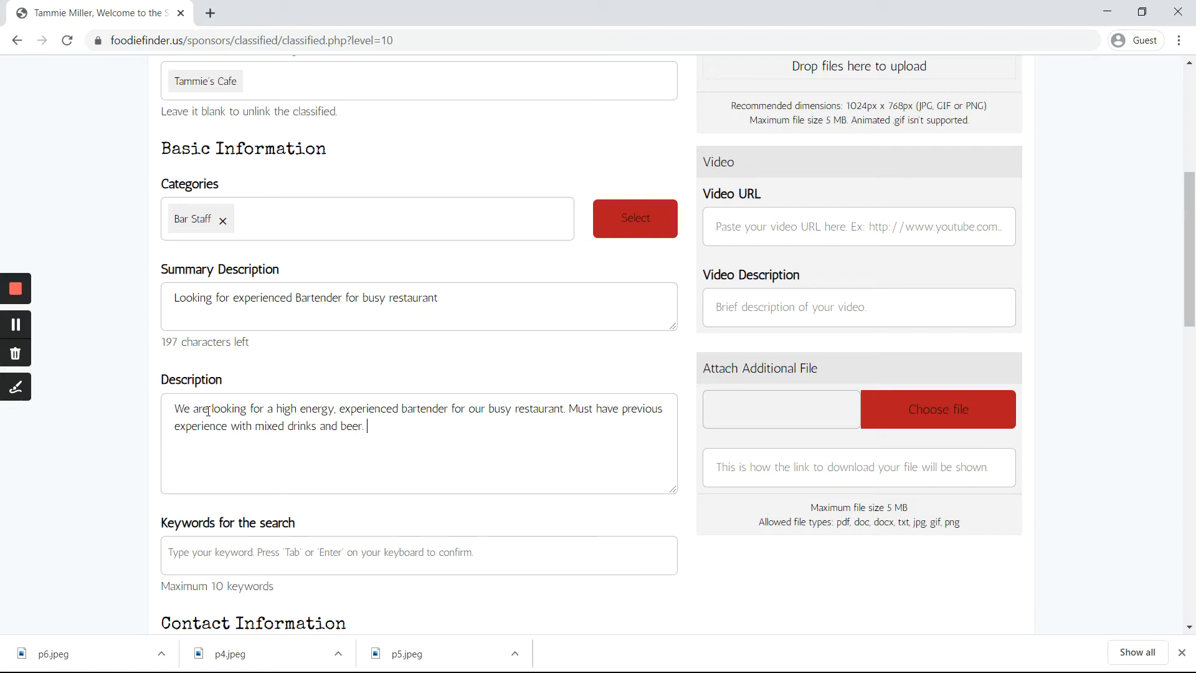
Step: Add 'bartender' and 'experienced bartender' as keyword tags
scroll(205, 443, down, 2)
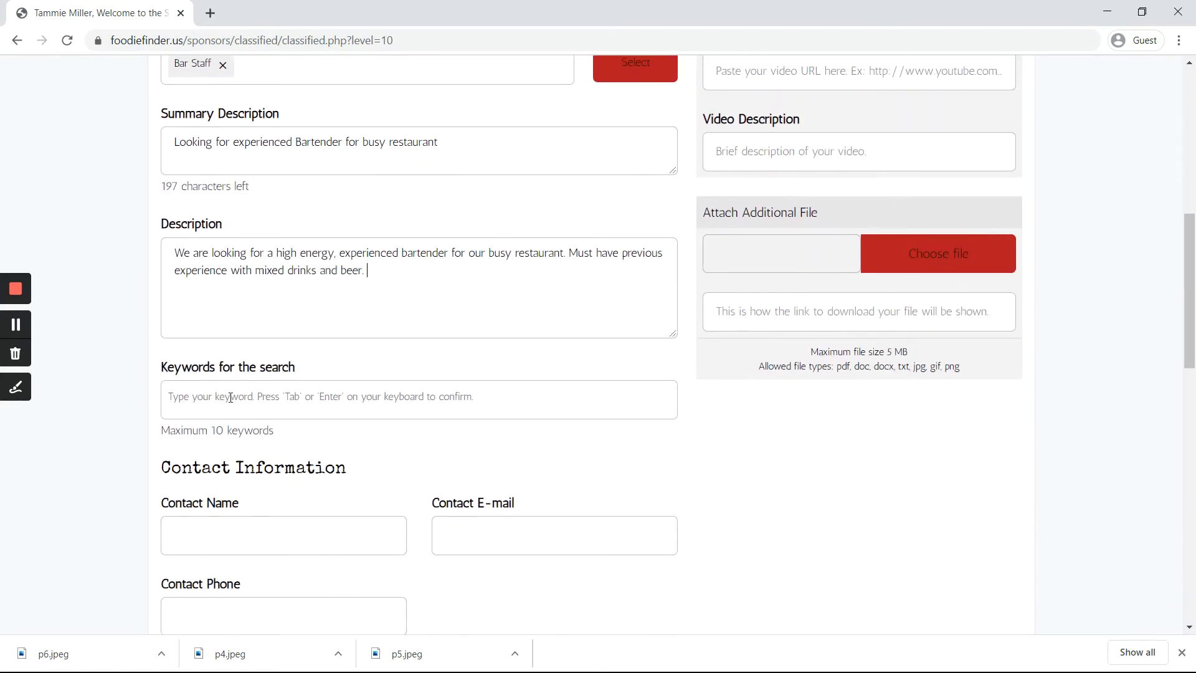
click(232, 395)
text(bartender)
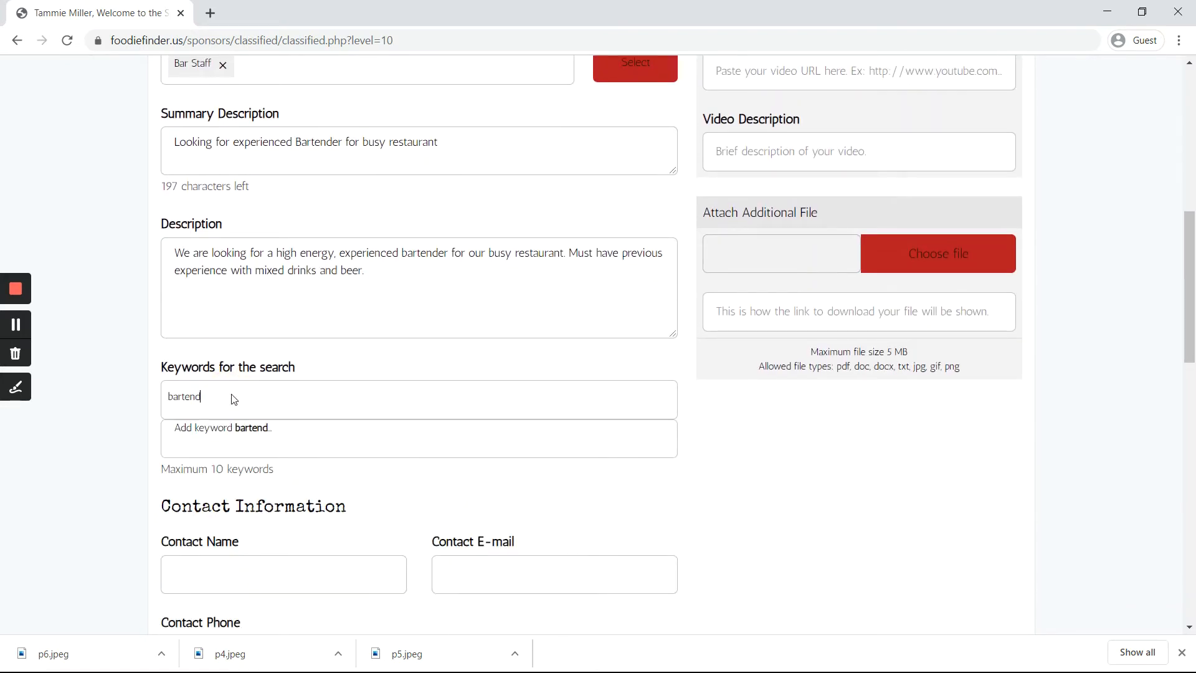
key(Return)
text(experein)
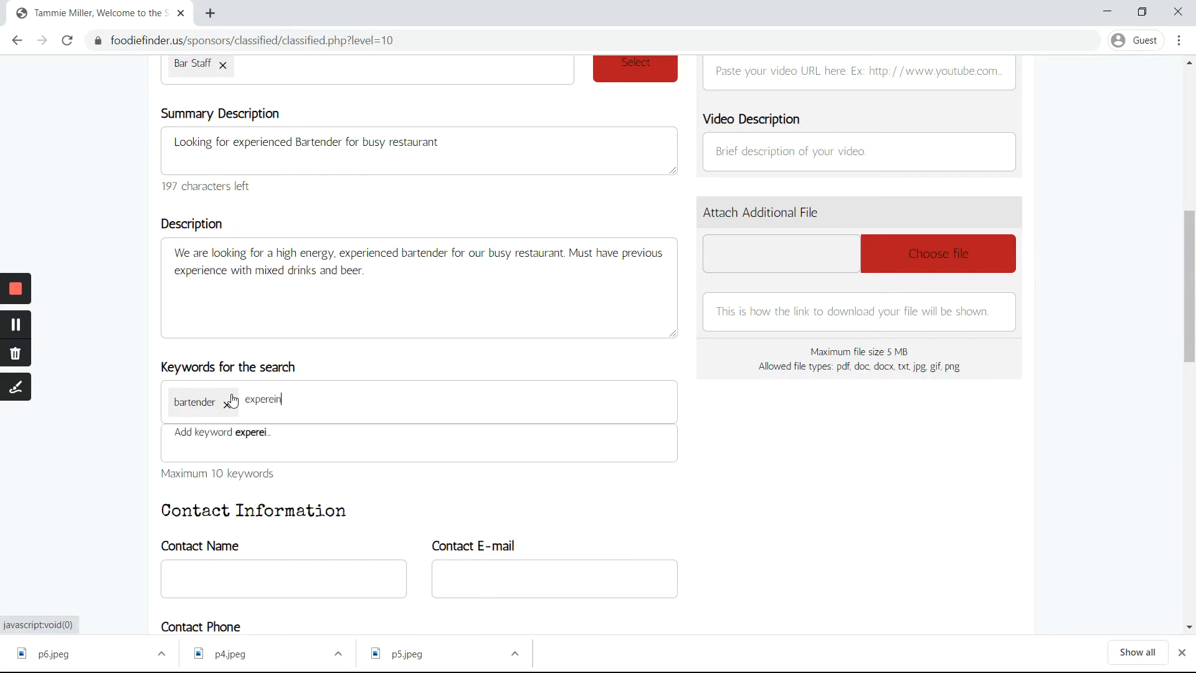
key(BackSpace)
key(BackSpace)
text(ienced bartender)
key(Return)
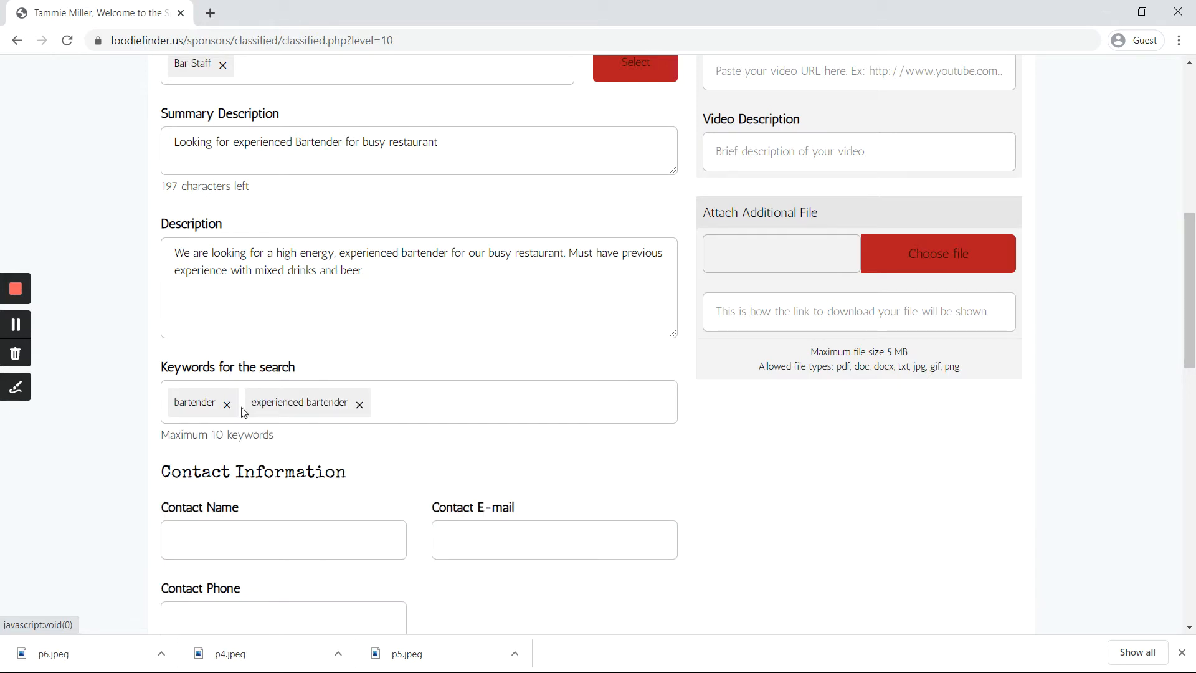
scroll(192, 360, down, 3)
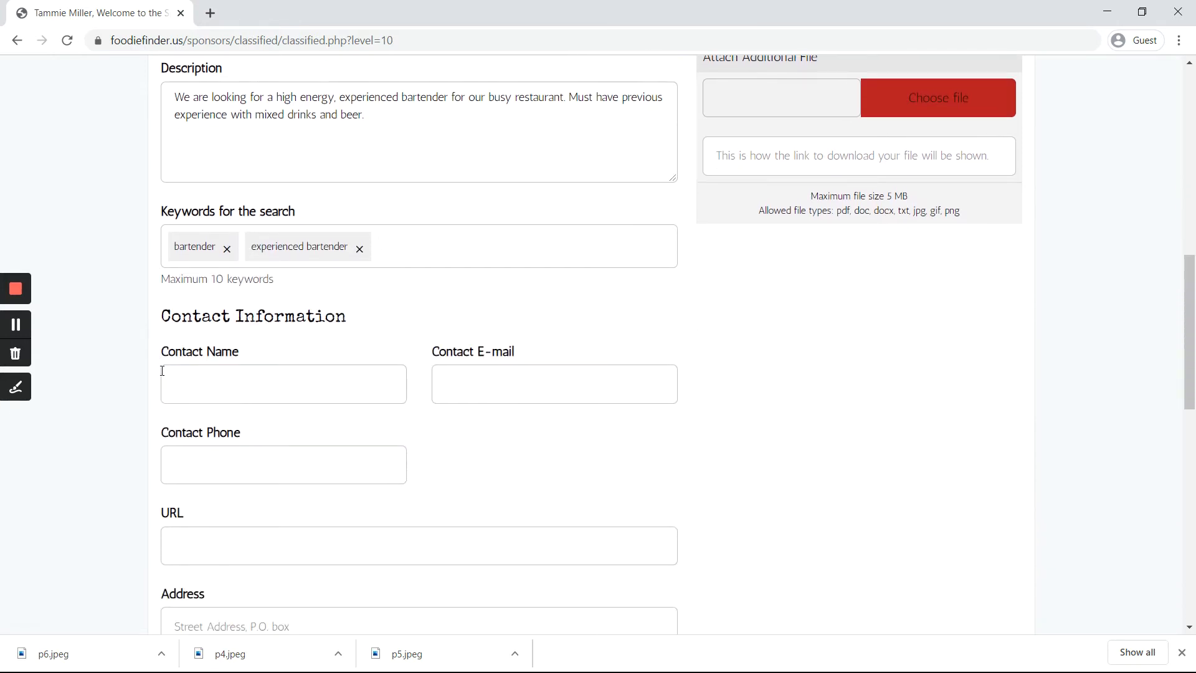
Step: Enter the contact's name and e-mail under Contact Information
click(175, 377)
text(Tammie)
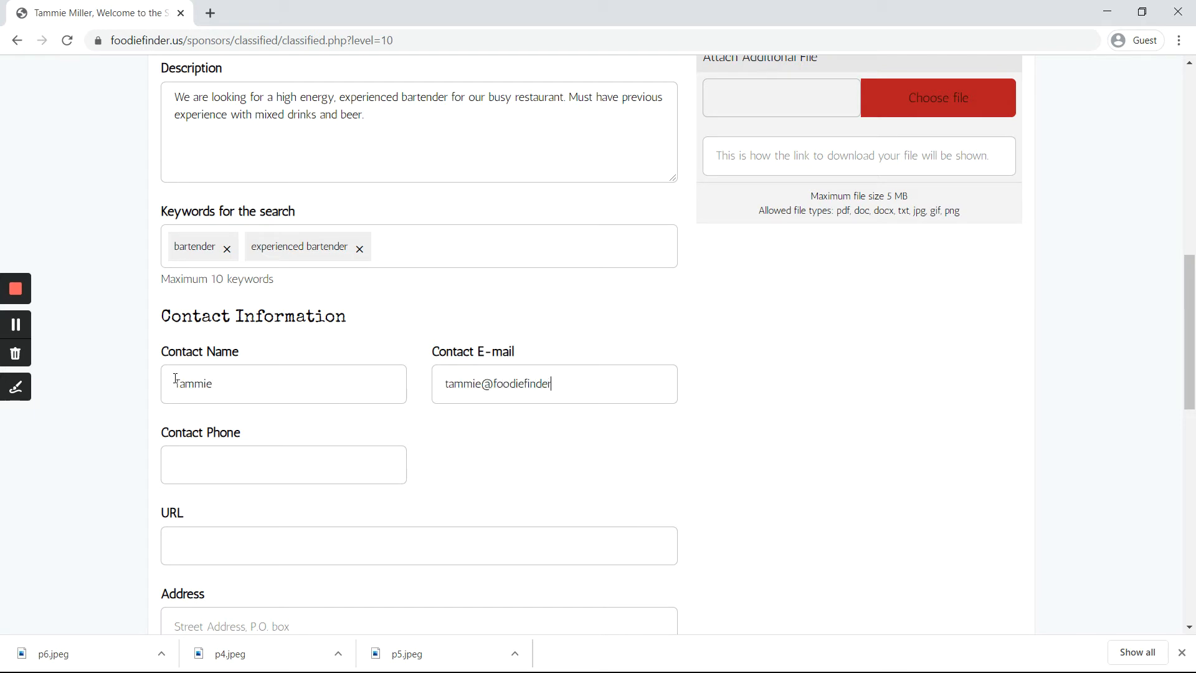
scroll(176, 383, down, 1)
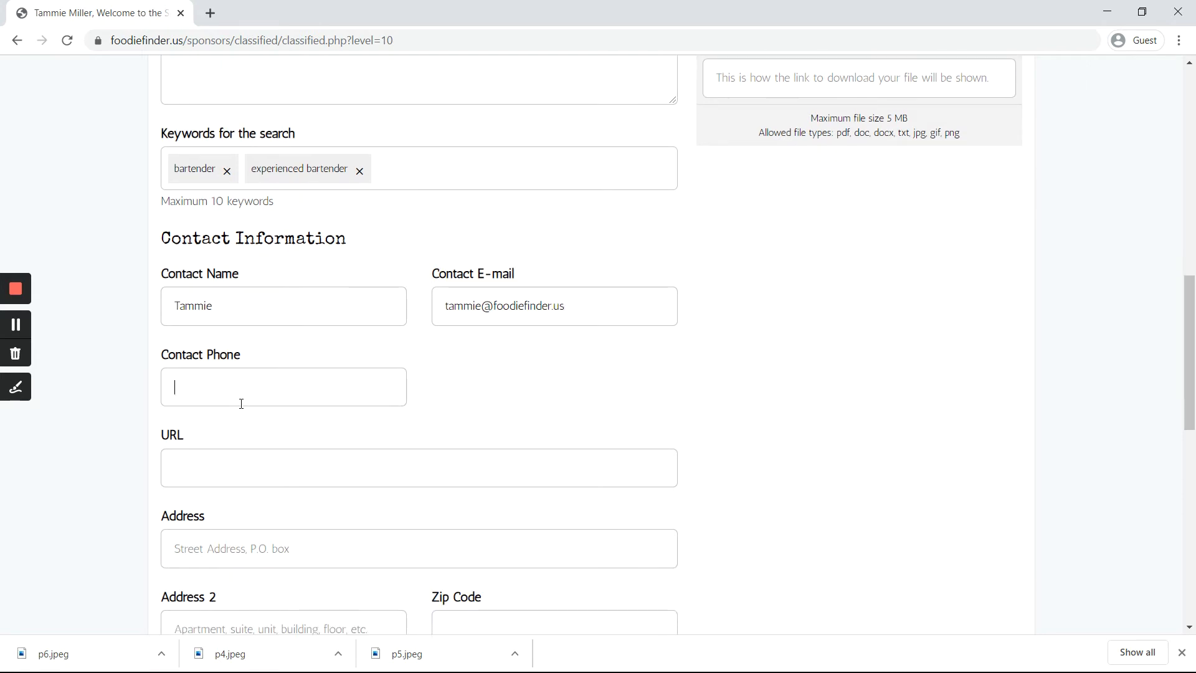
scroll(243, 404, down, 3)
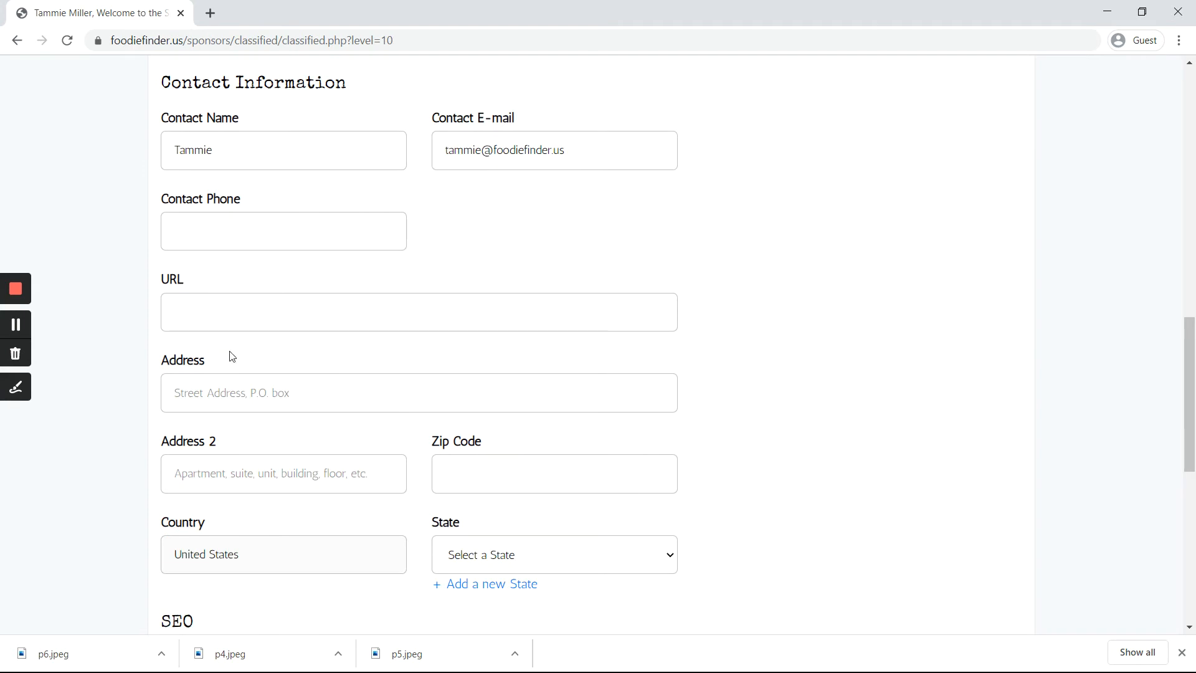
scroll(231, 357, down, 5)
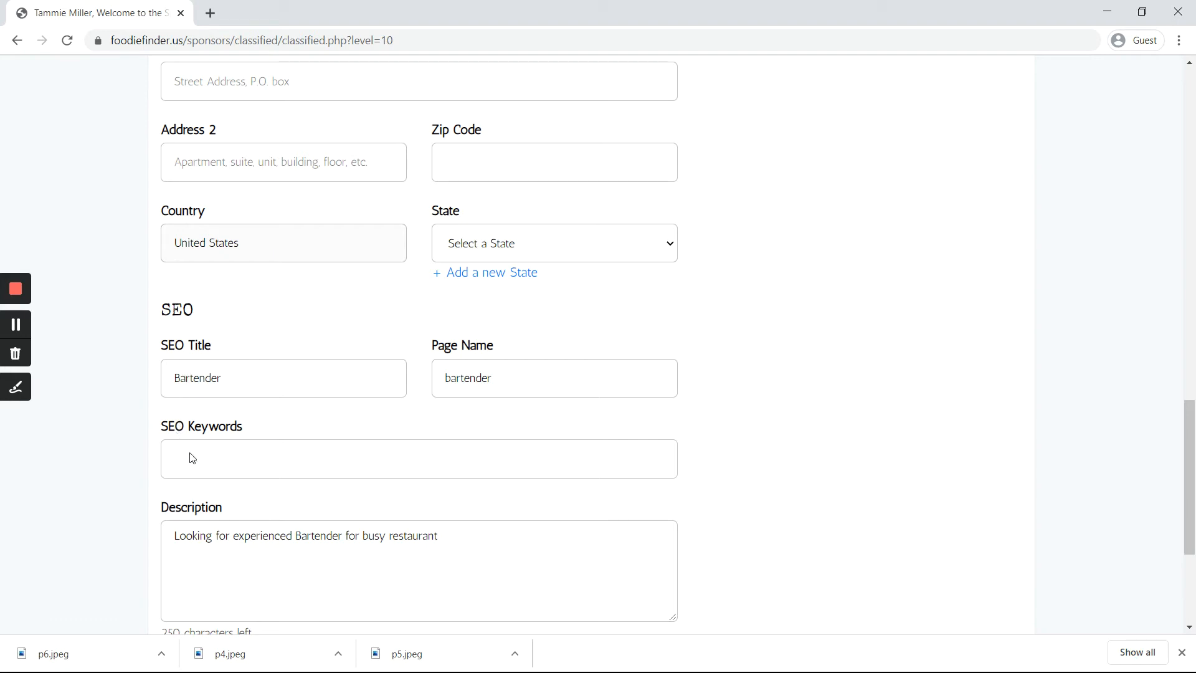
scroll(192, 483, down, 1)
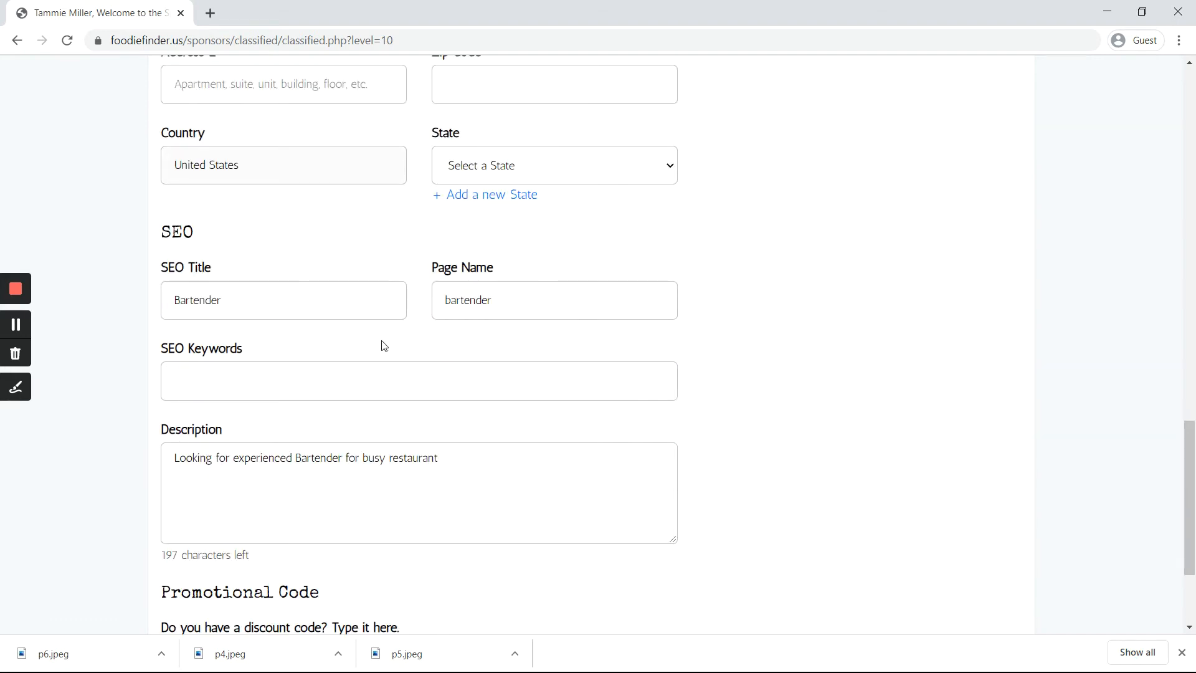
scroll(363, 417, down, 1)
scroll(490, 450, up, 1)
scroll(737, 451, up, 13)
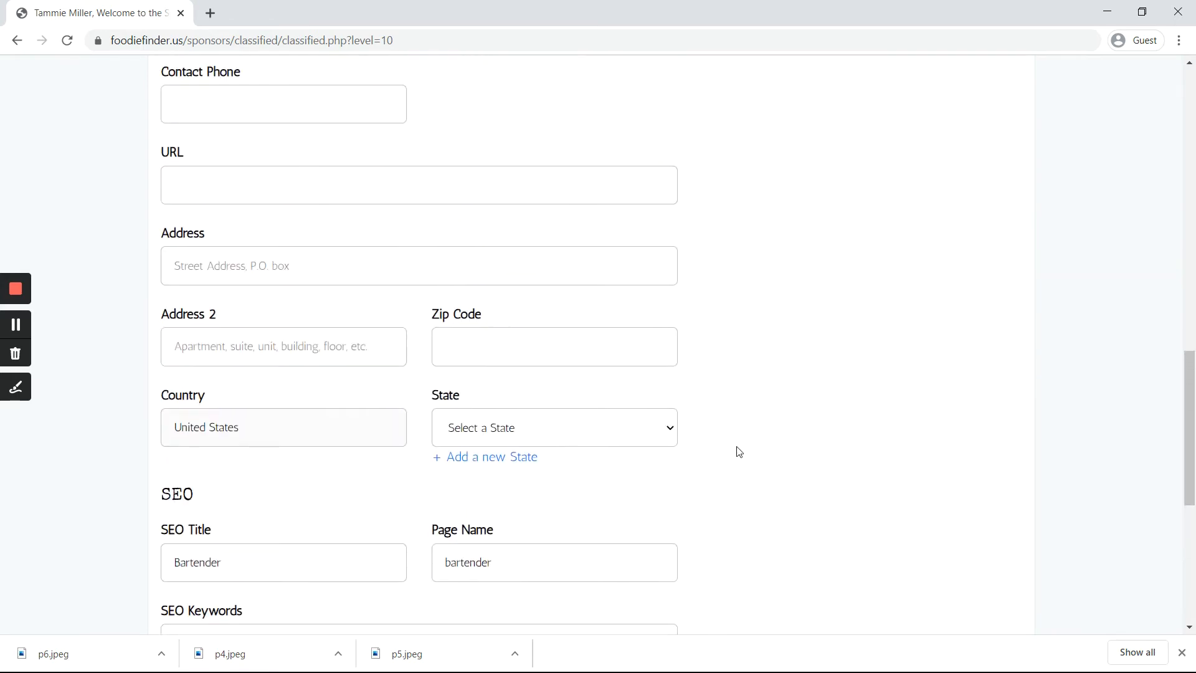
scroll(763, 350, up, 3)
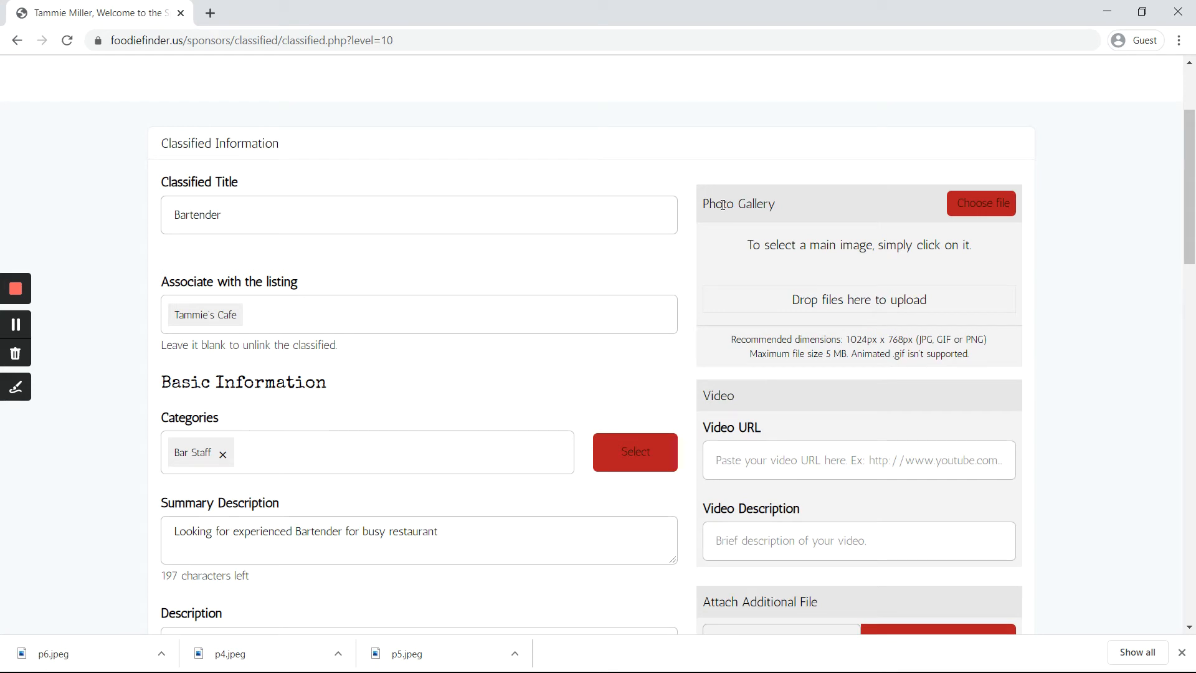
scroll(716, 427, down, 1)
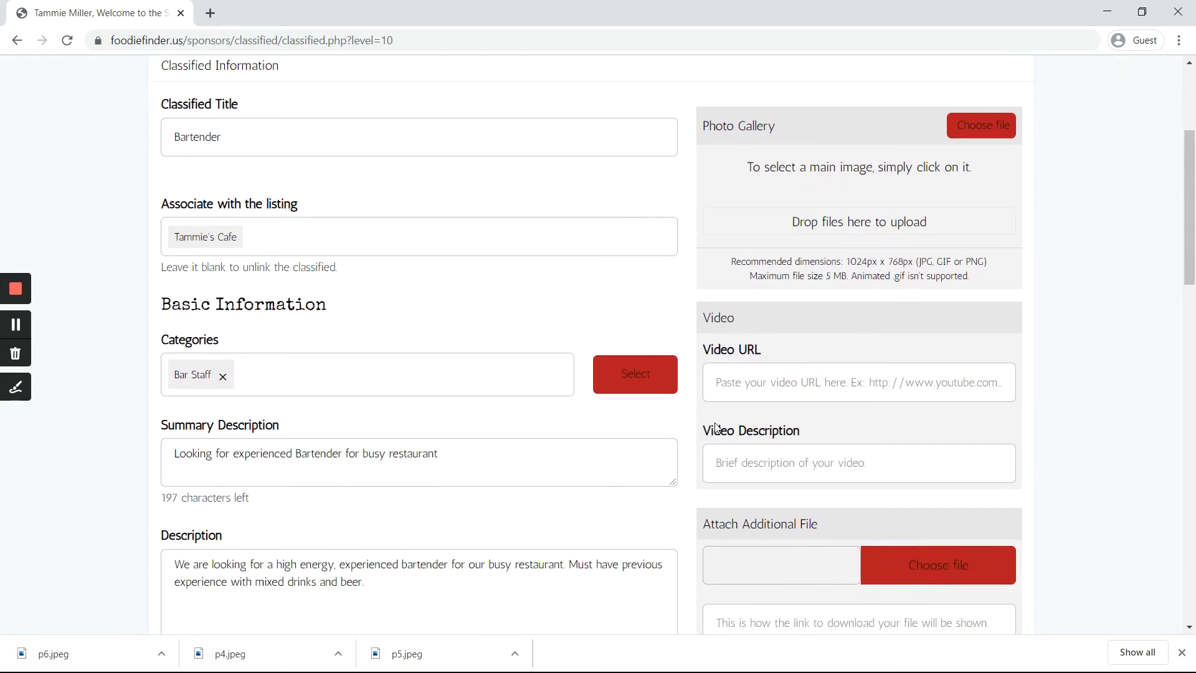
scroll(716, 427, down, 2)
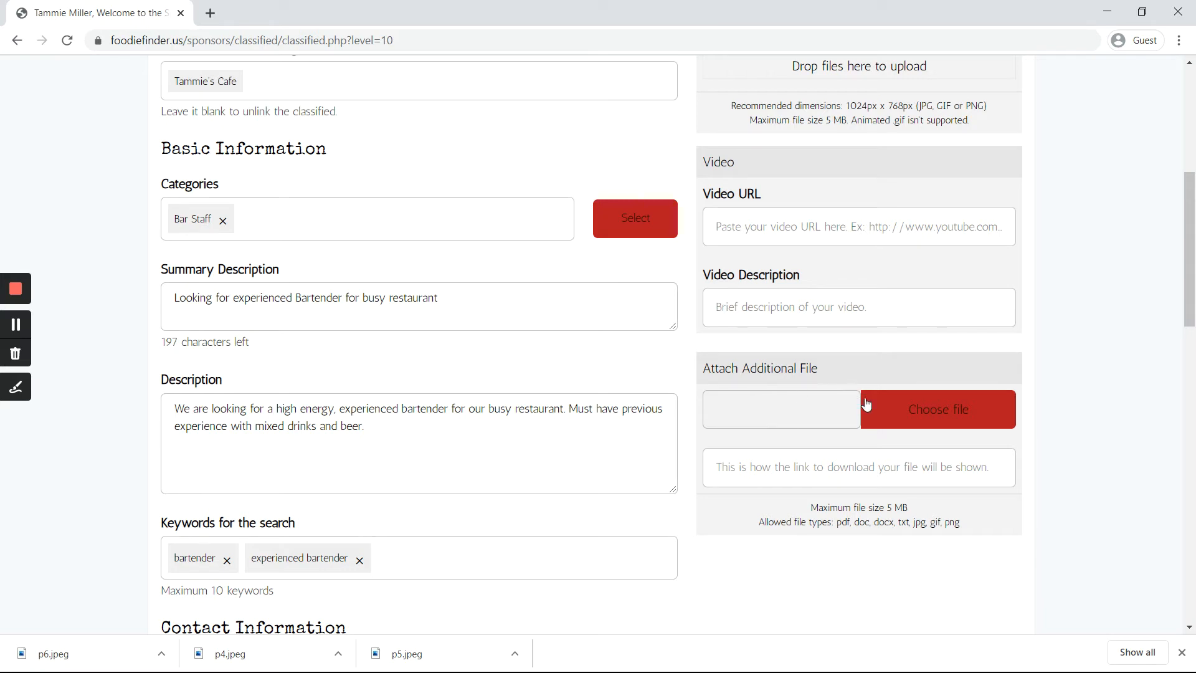
scroll(791, 411, up, 2)
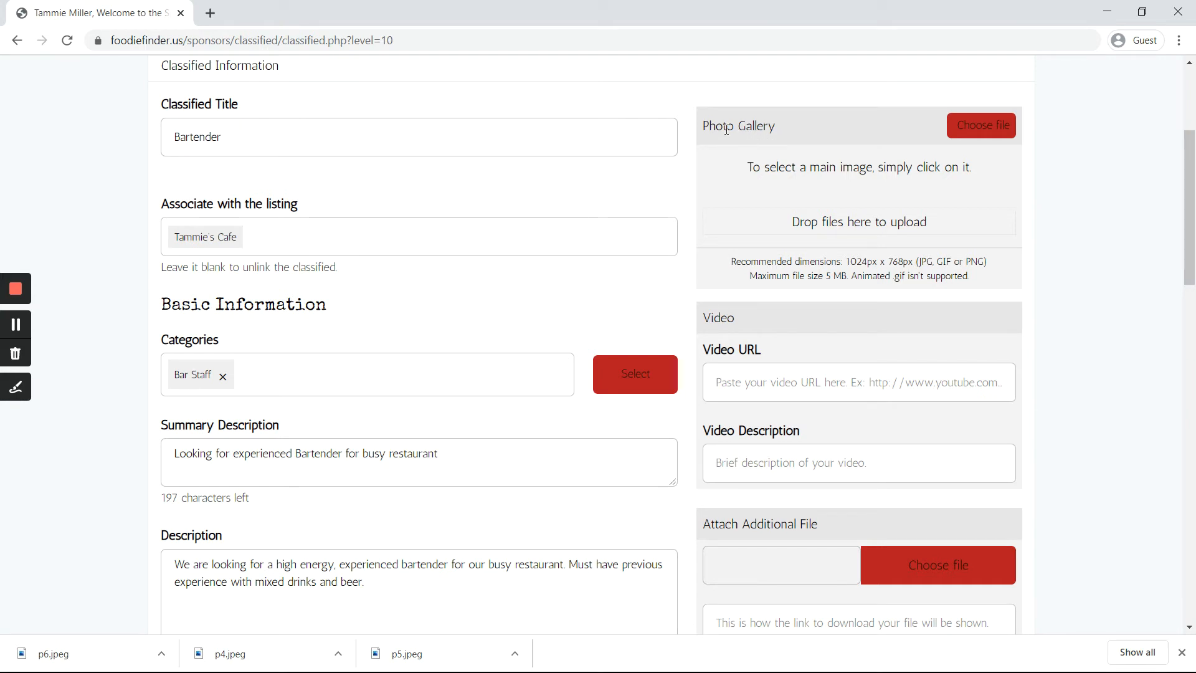
Step: Drag photo p6 from the ff sample folder into the Photo Gallery drop zone
click(14, 325)
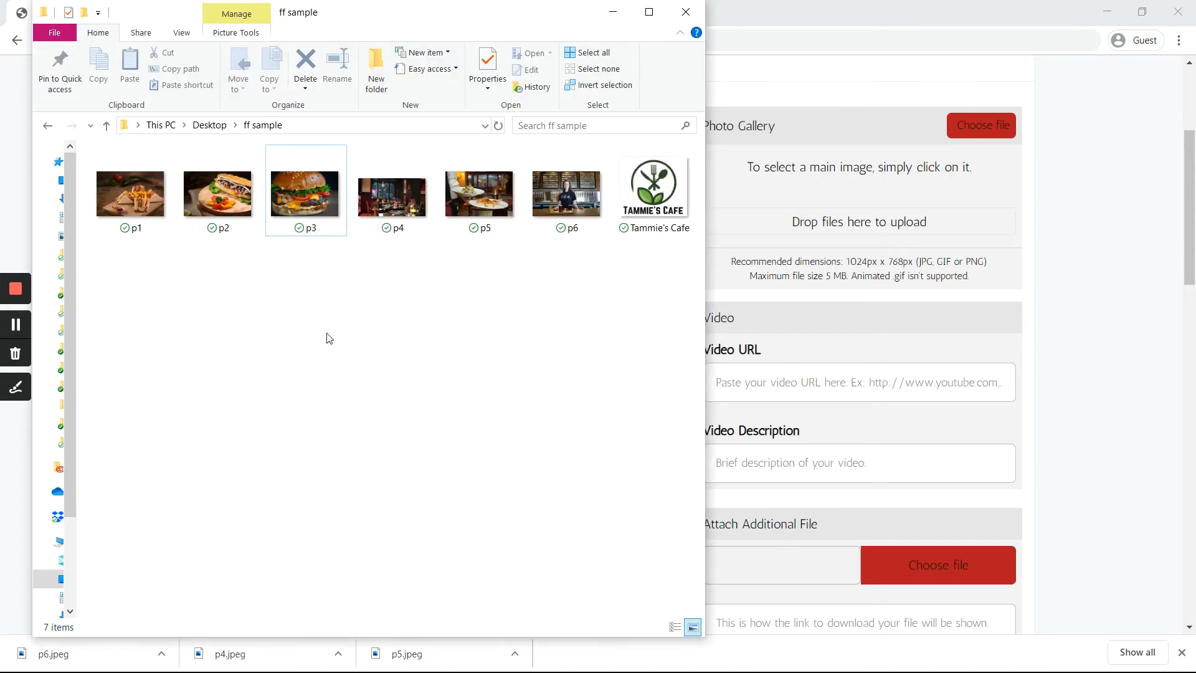
click(558, 193)
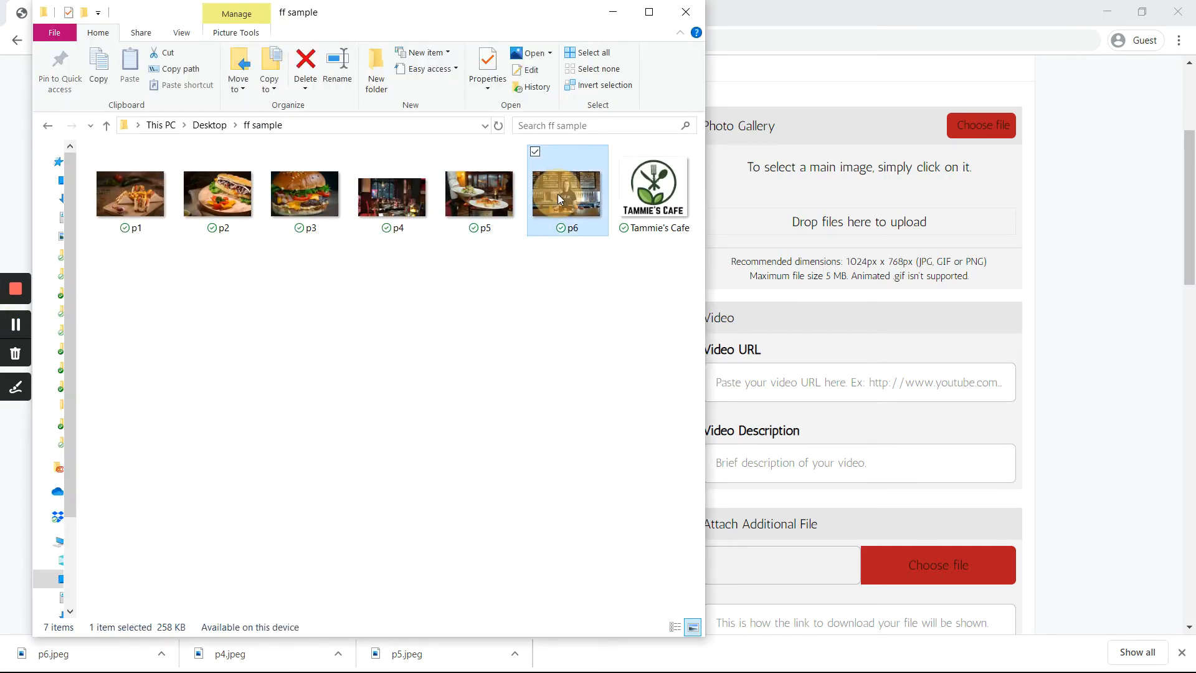
drag(558, 193, 854, 226)
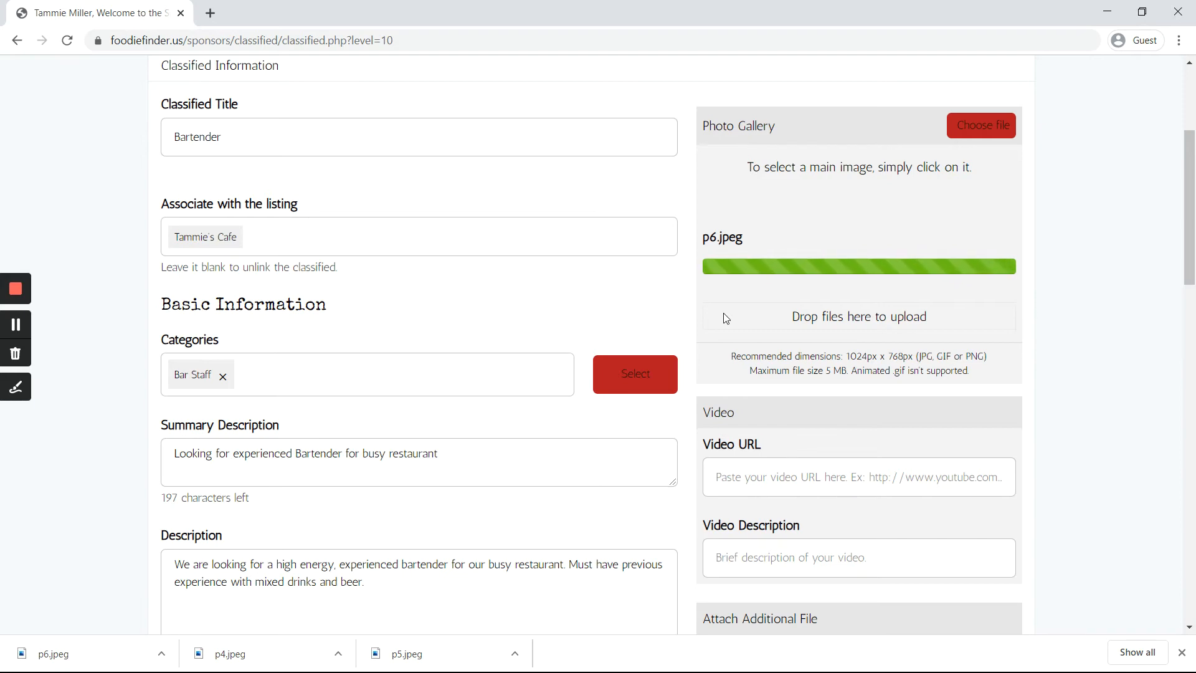
Step: After the p6 upload finishes, submit the Bartender classified form at the bottom
scroll(726, 318, down, 3)
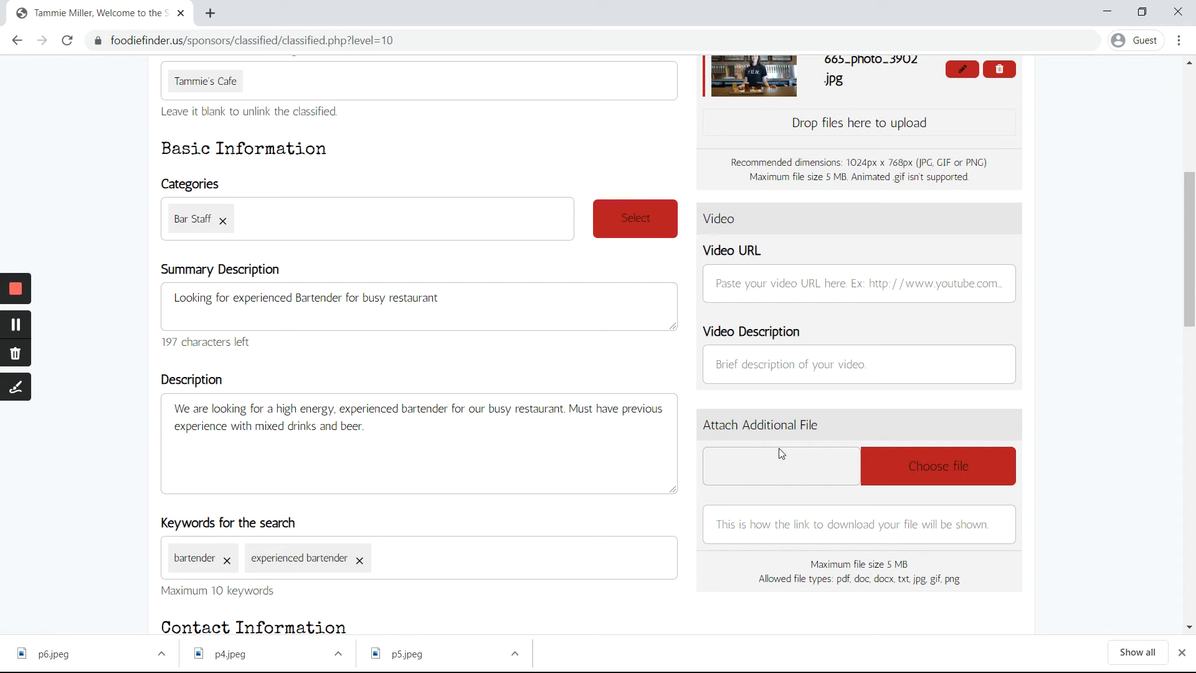
scroll(780, 448, down, 1)
drag(814, 520, 960, 499)
click(872, 531)
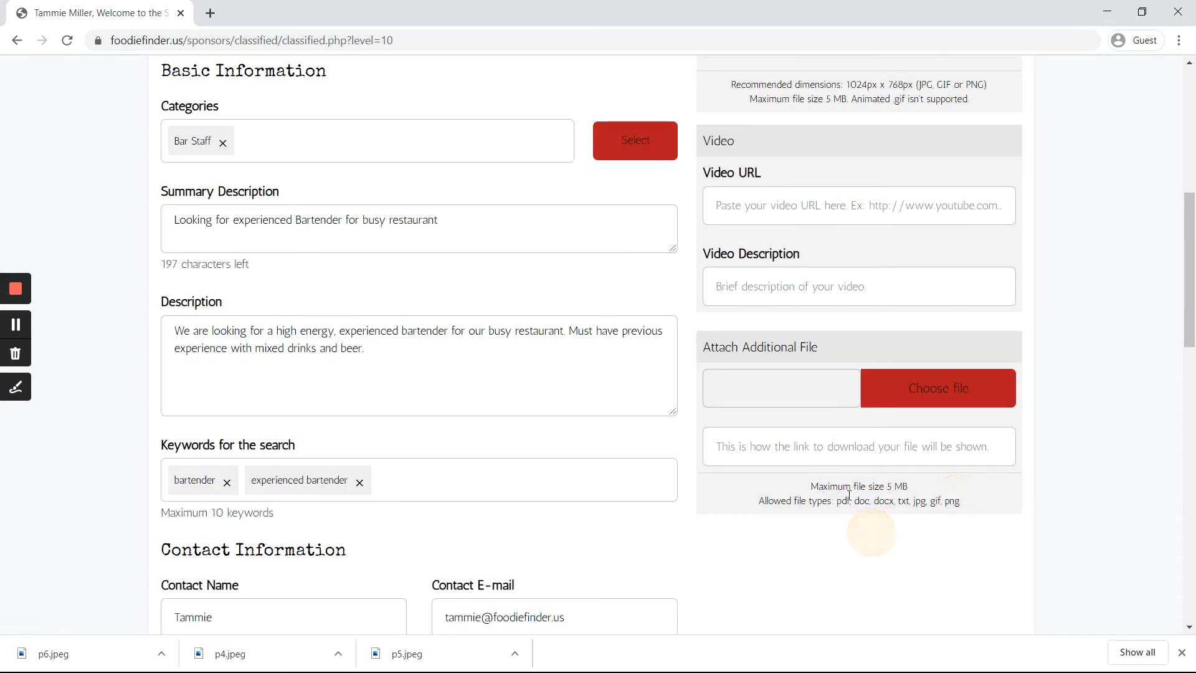
scroll(697, 331, down, 3)
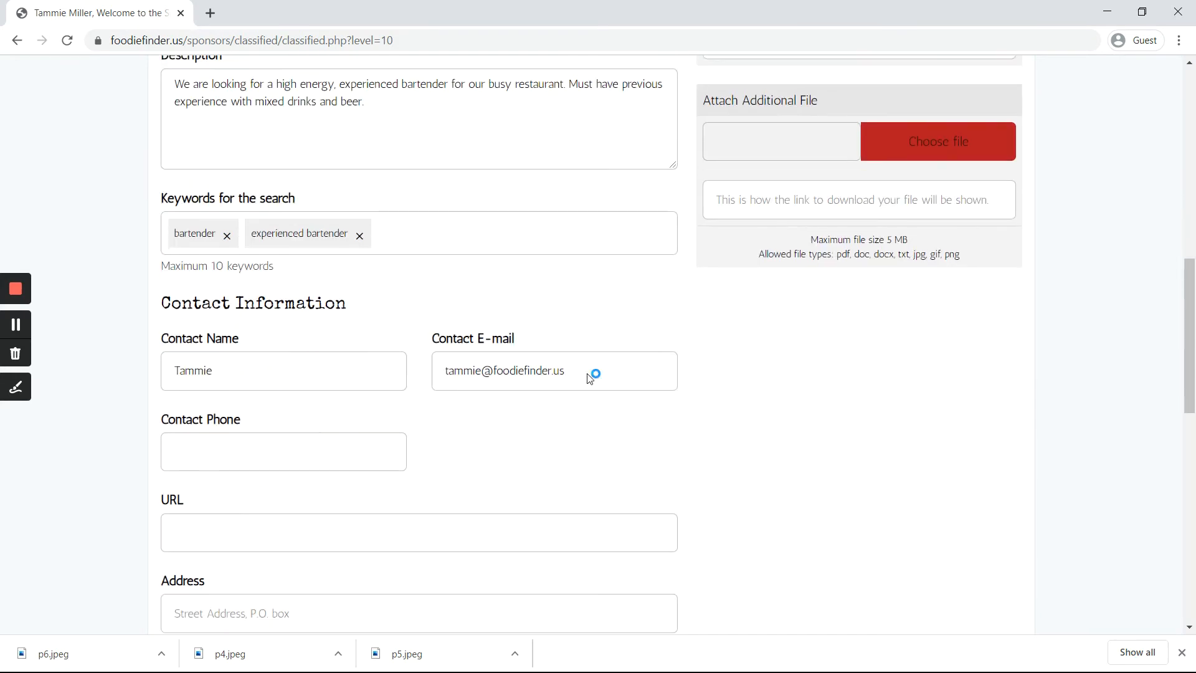
scroll(590, 379, down, 12)
click(254, 539)
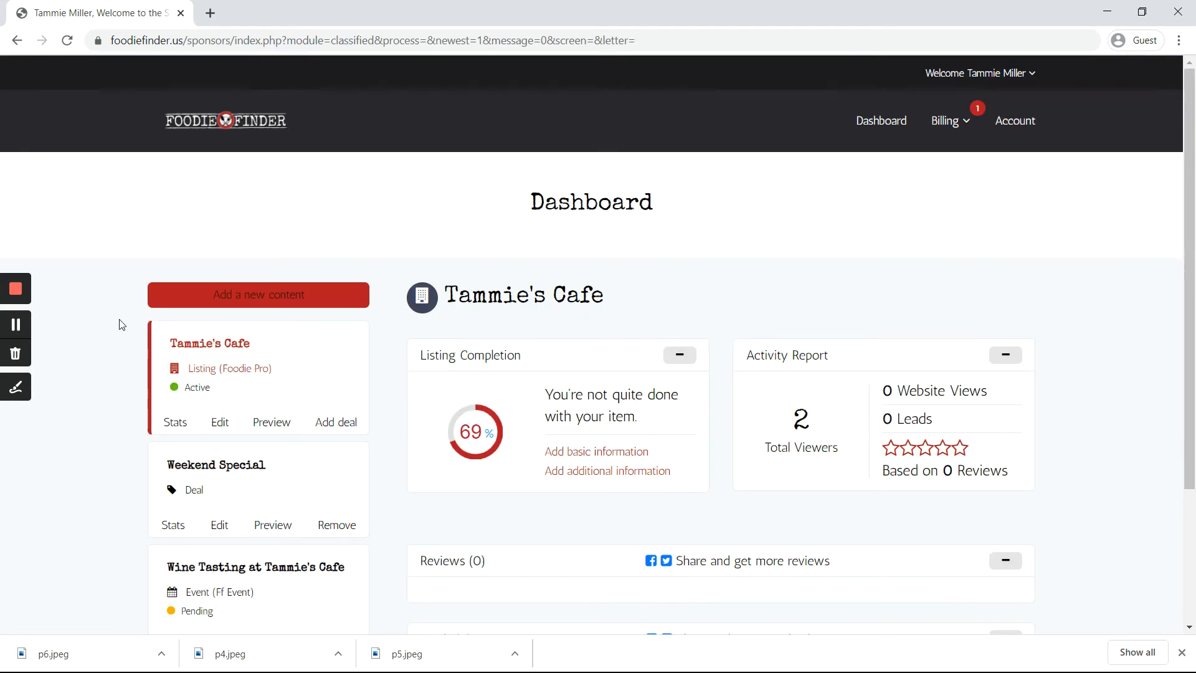
Step: Show the Bartender card's completion details and open its live Preview in a new tab
scroll(108, 329, down, 1)
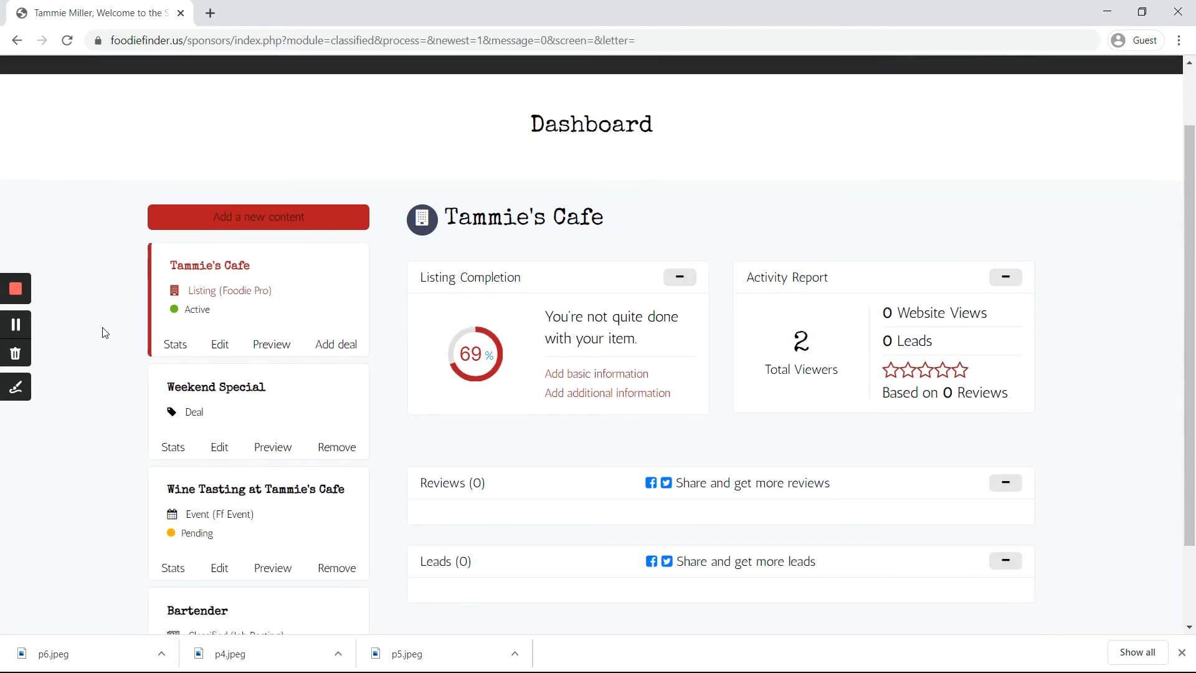
scroll(96, 339, down, 2)
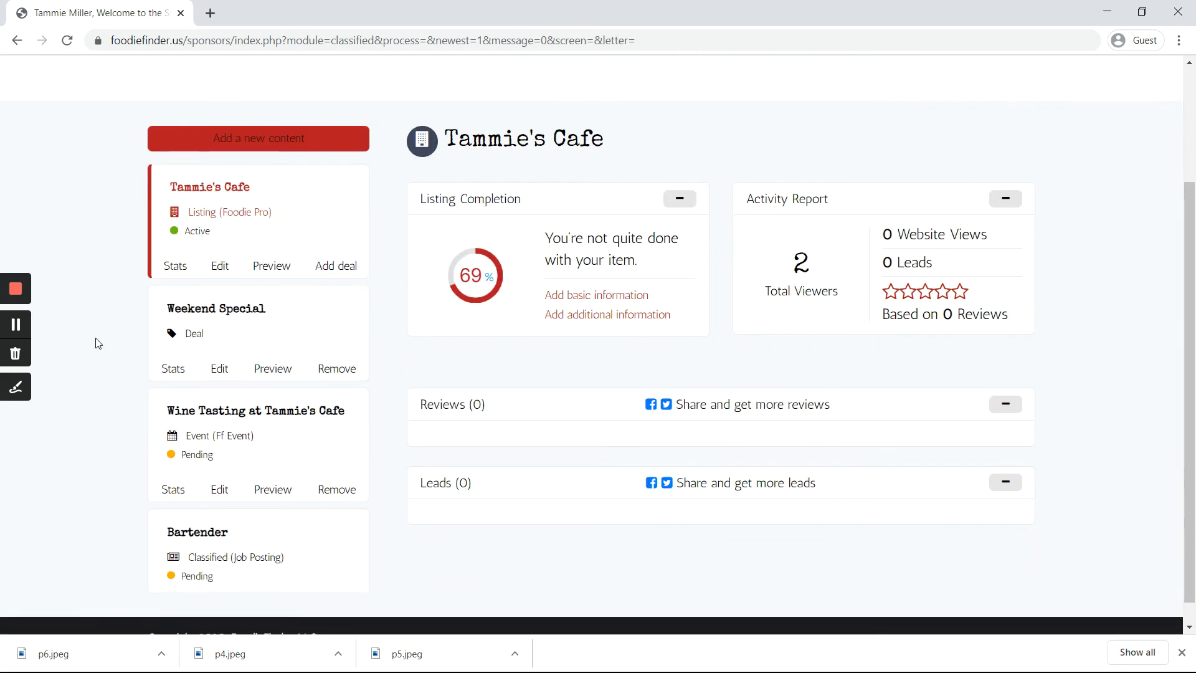
drag(142, 531, 167, 534)
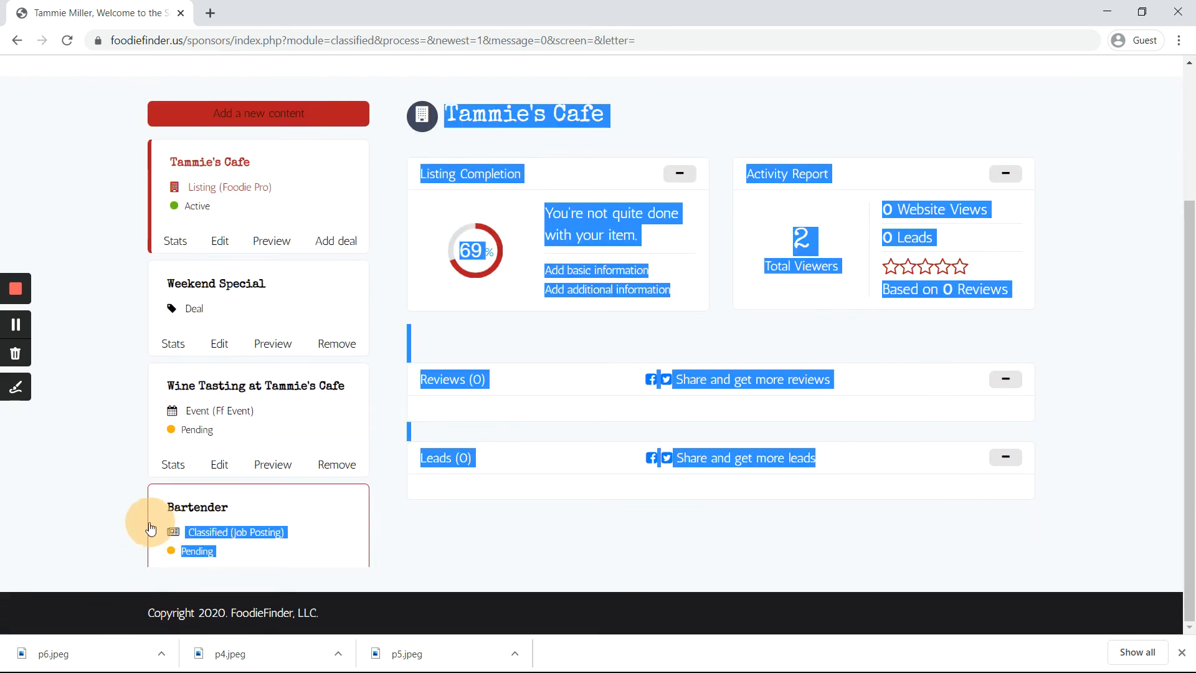
click(131, 525)
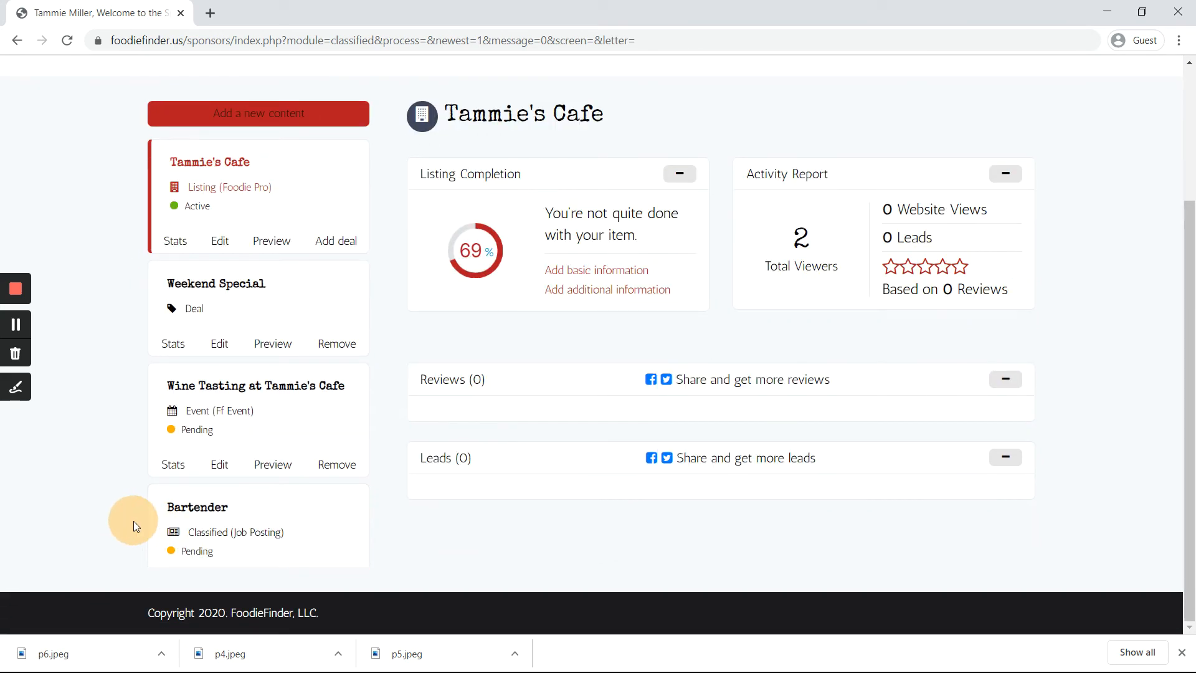
drag(145, 544, 156, 547)
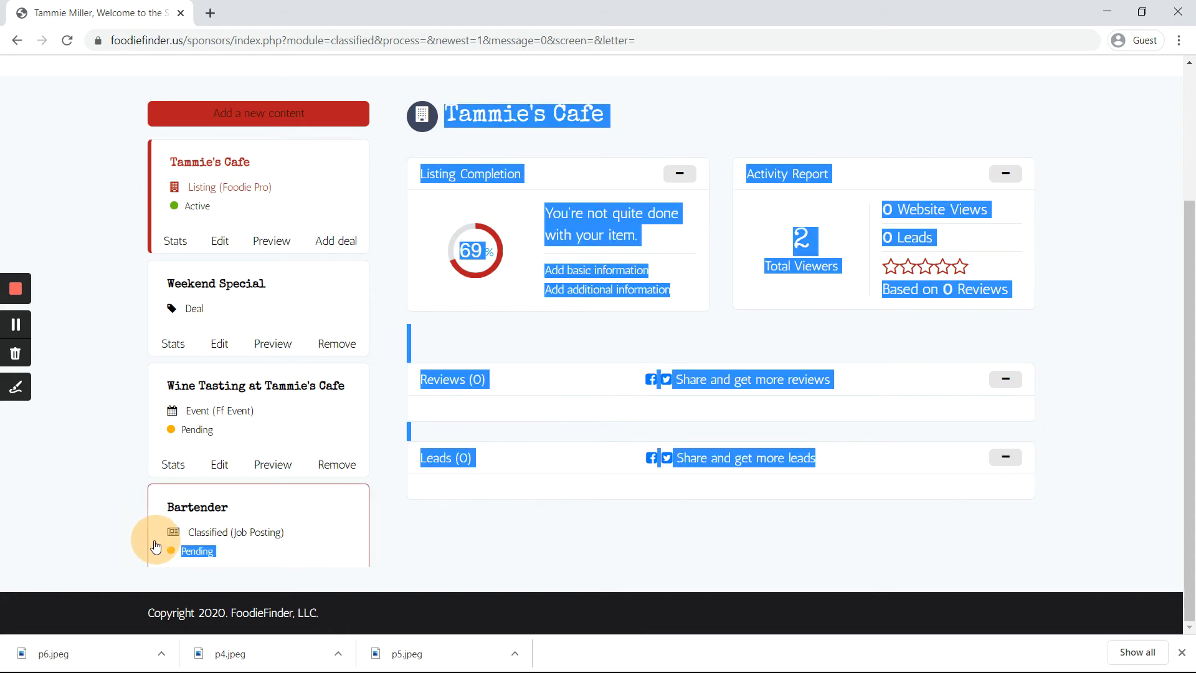
click(144, 552)
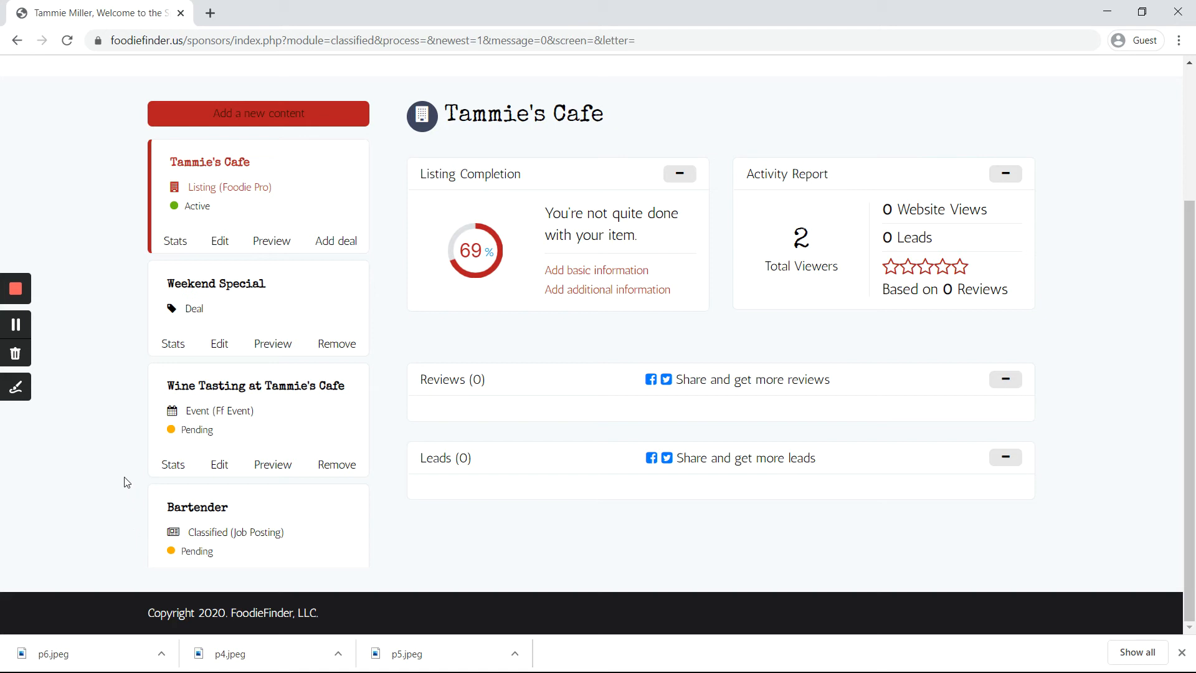
click(259, 507)
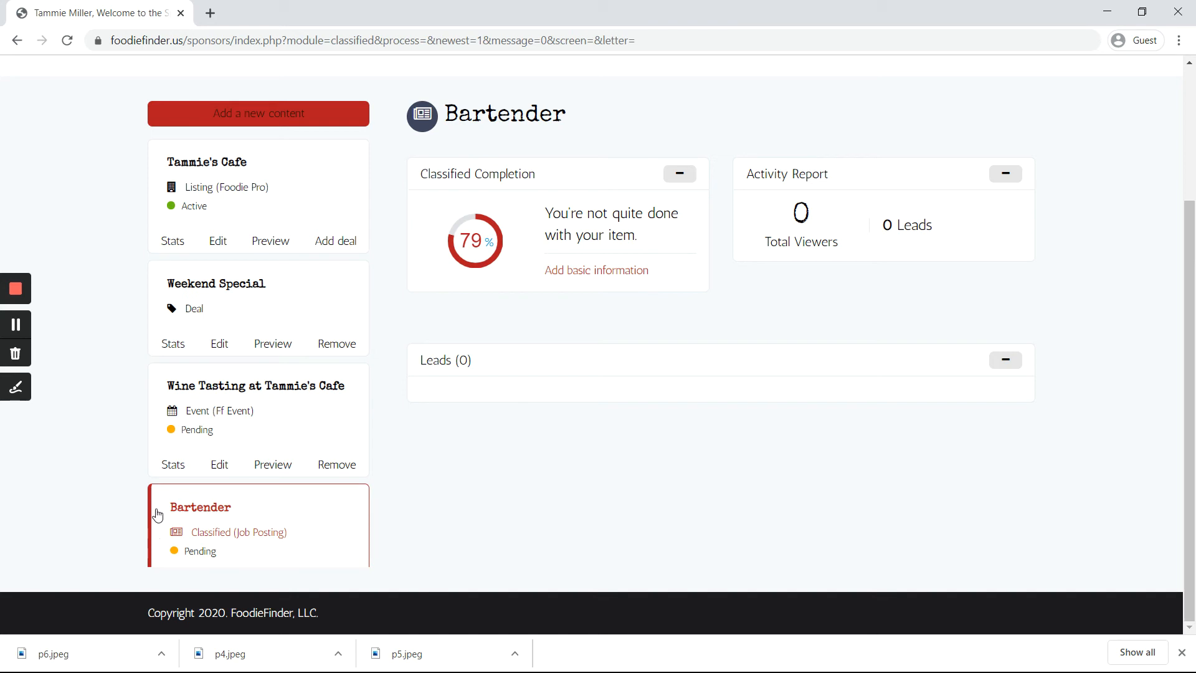
scroll(187, 507, down, 1)
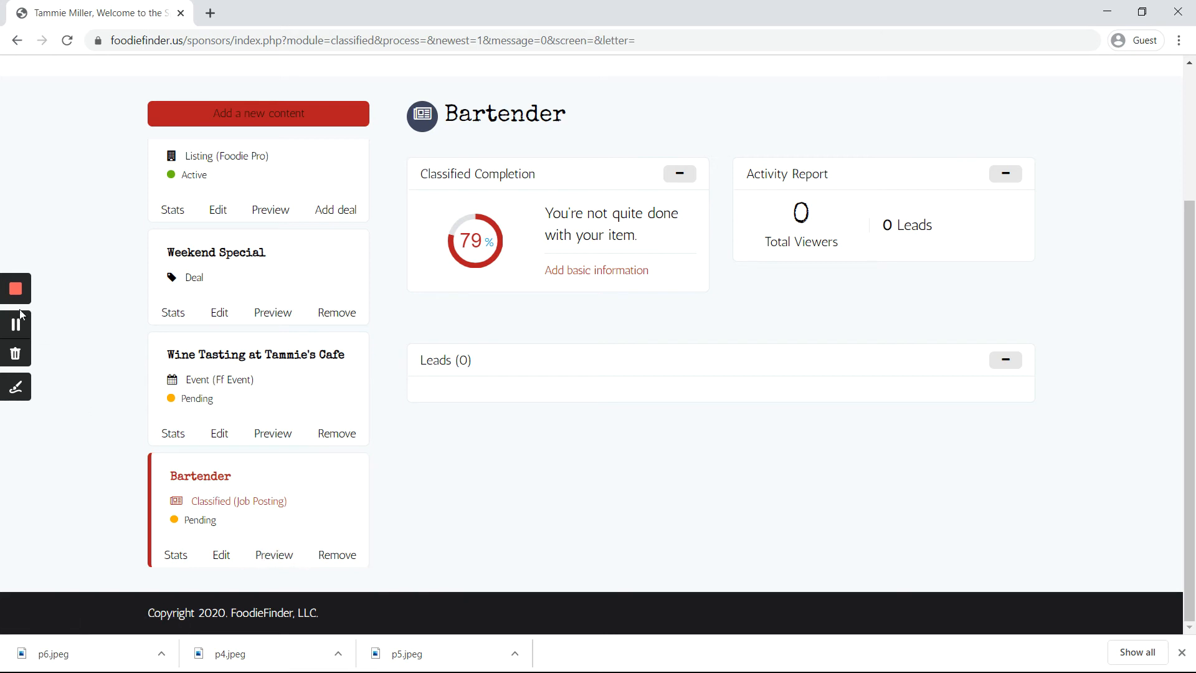
click(271, 557)
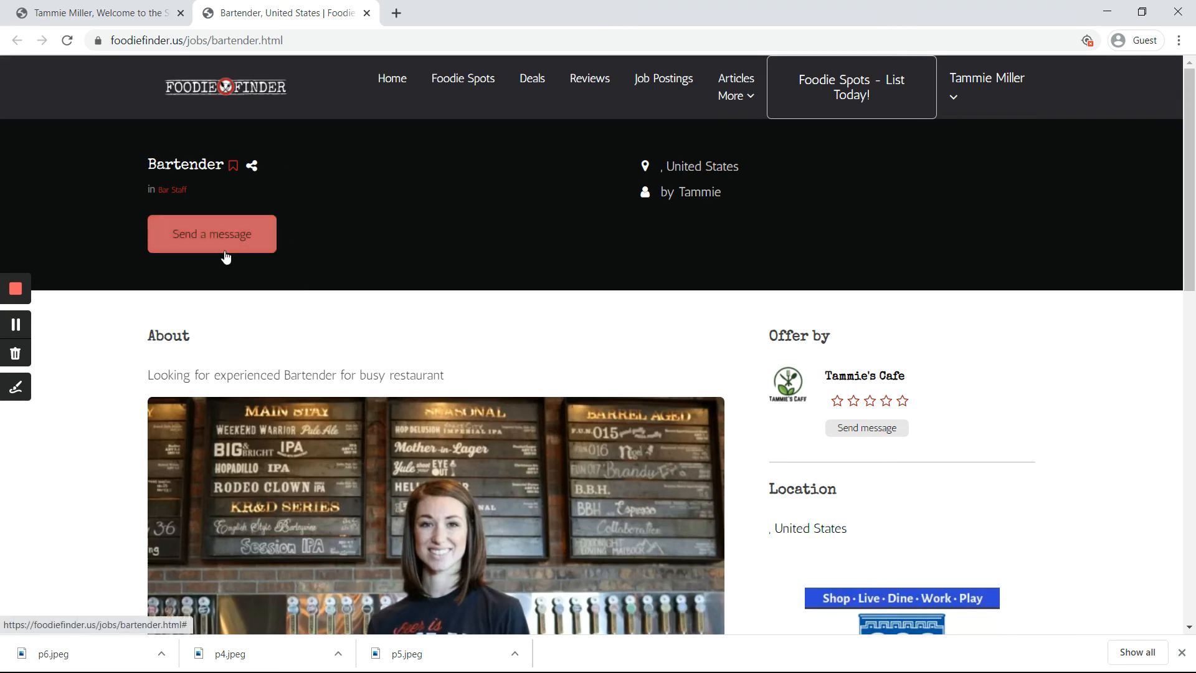
Step: Review the live Bartender page's photo and description, then return to the dashboard showing it pending at 79%
scroll(283, 303, down, 1)
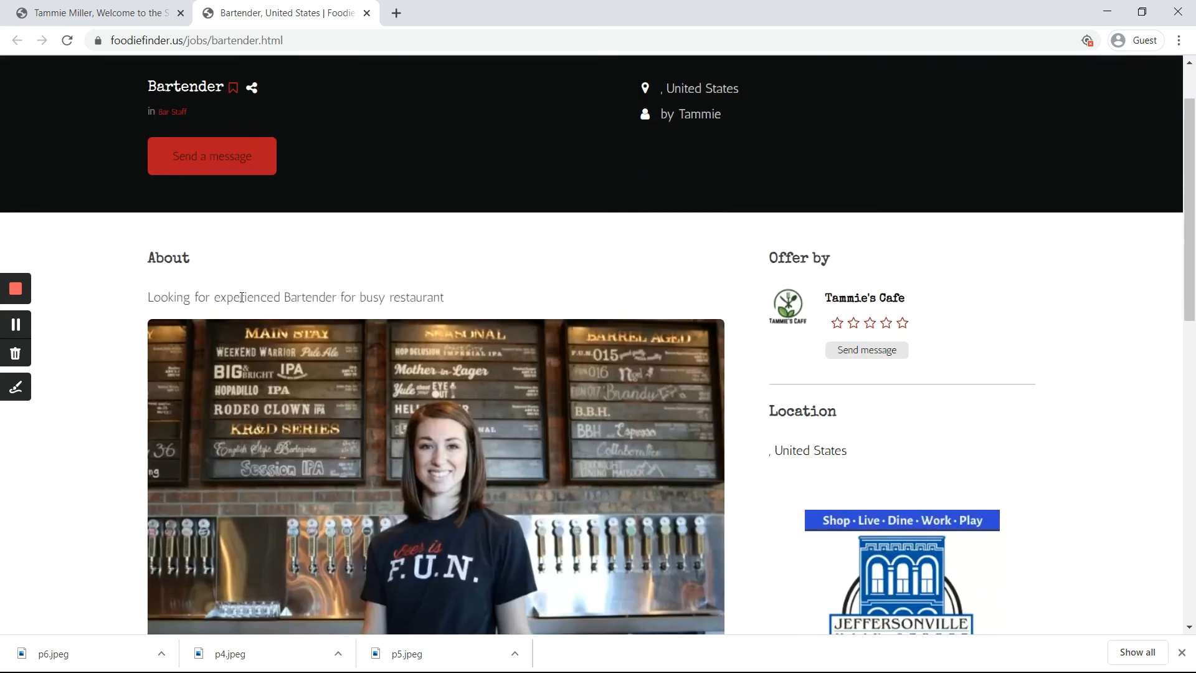
scroll(453, 300, down, 1)
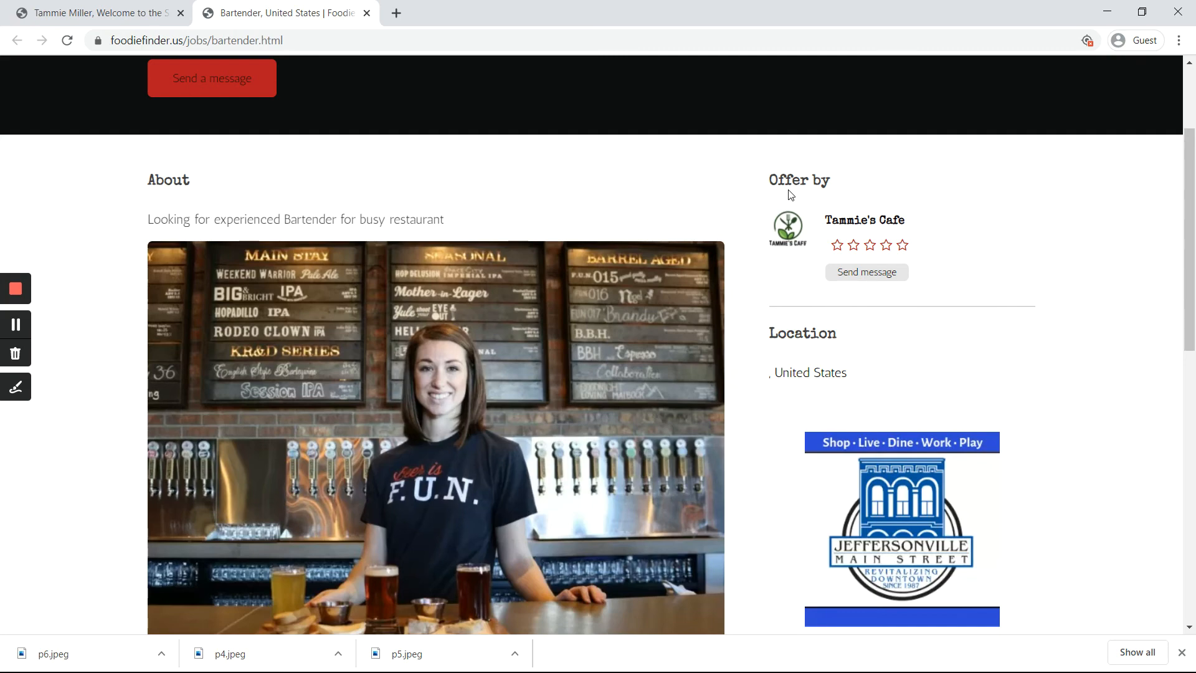
scroll(697, 312, down, 3)
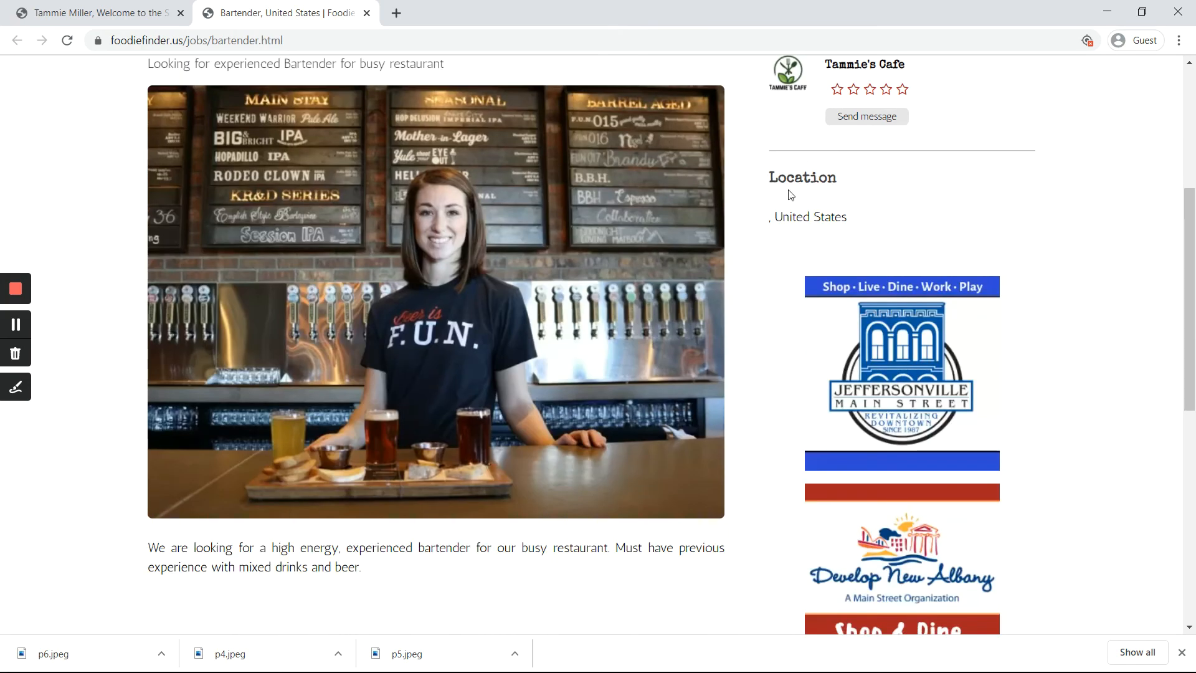
scroll(696, 268, down, 4)
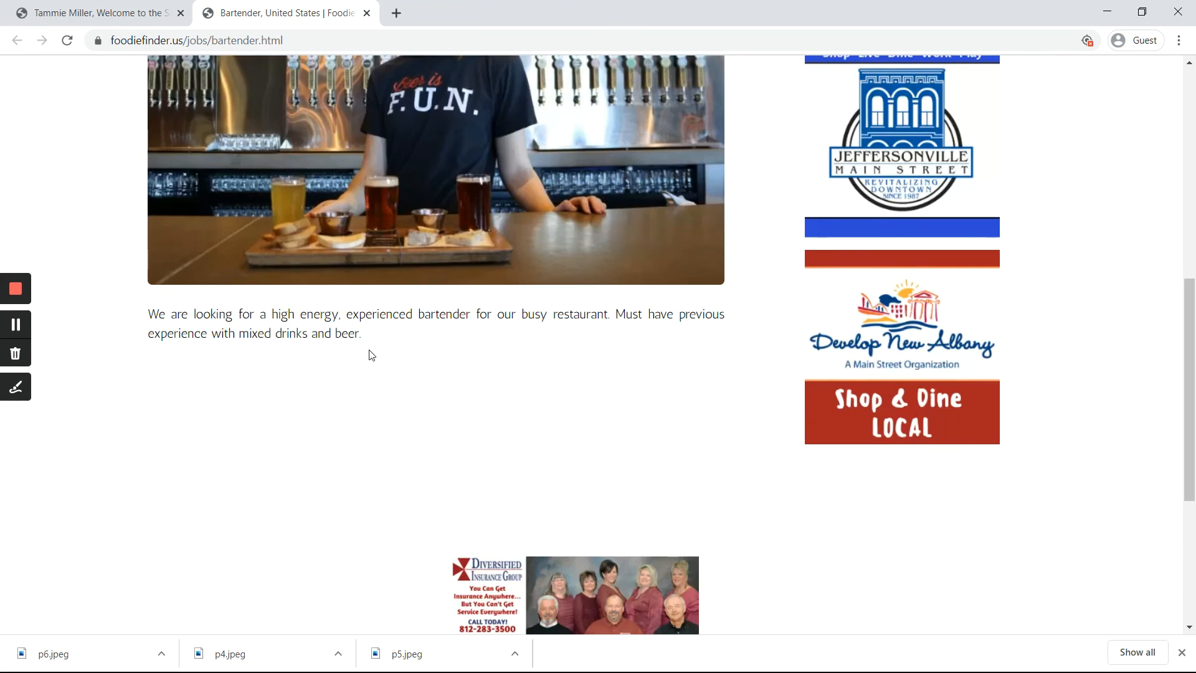
scroll(360, 365, down, 1)
scroll(358, 366, up, 7)
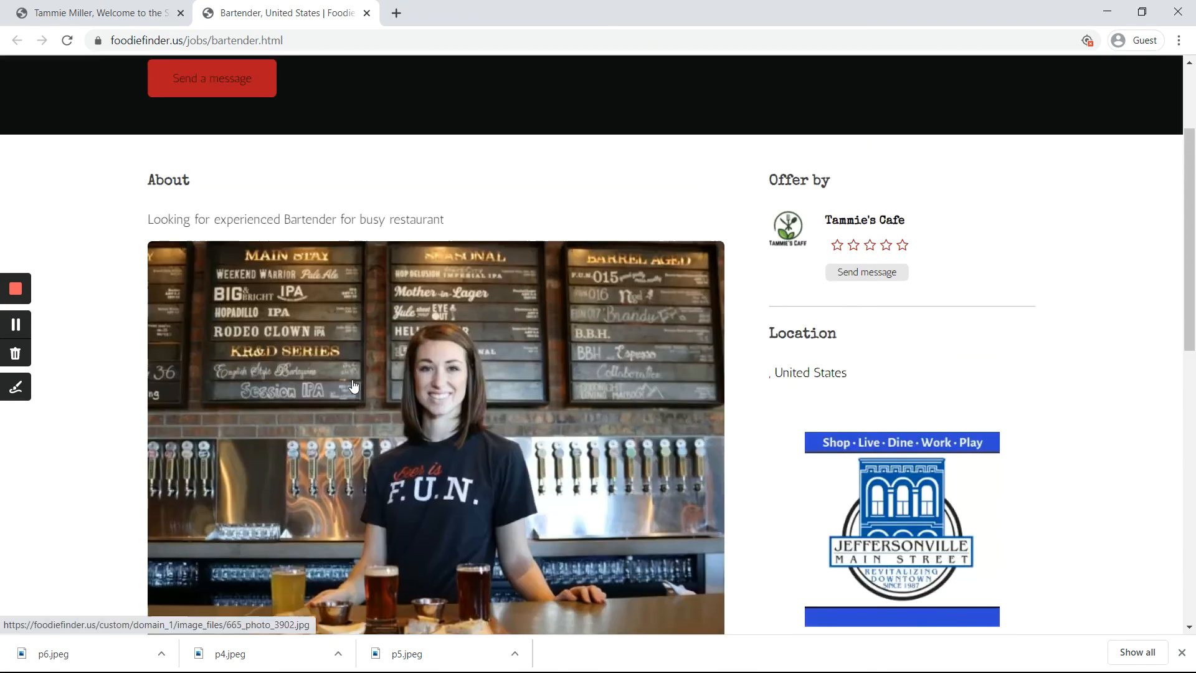
scroll(541, 288, up, 3)
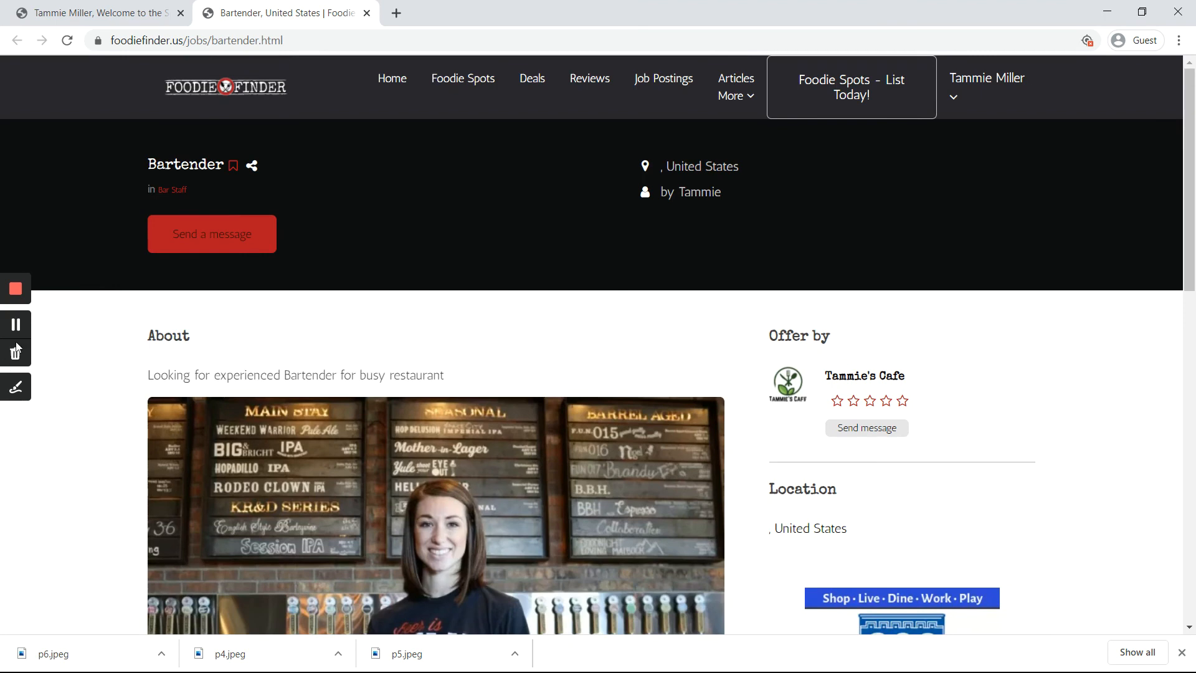
click(87, 13)
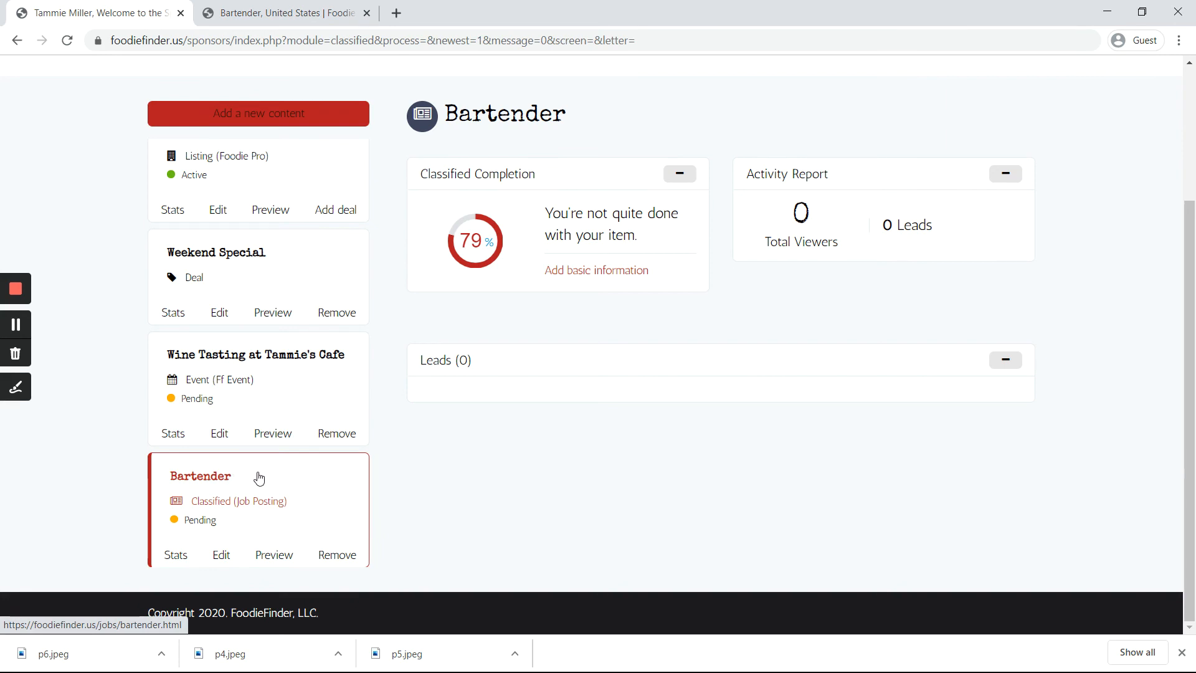
click(299, 481)
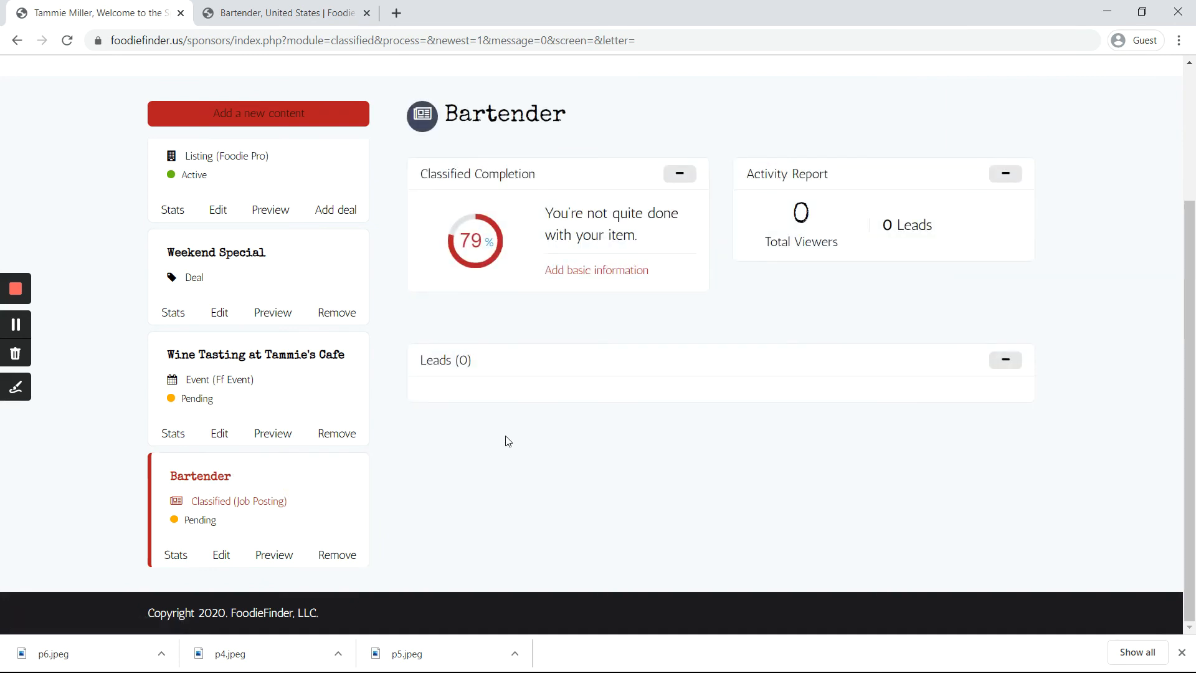
drag(1053, 391, 780, 325)
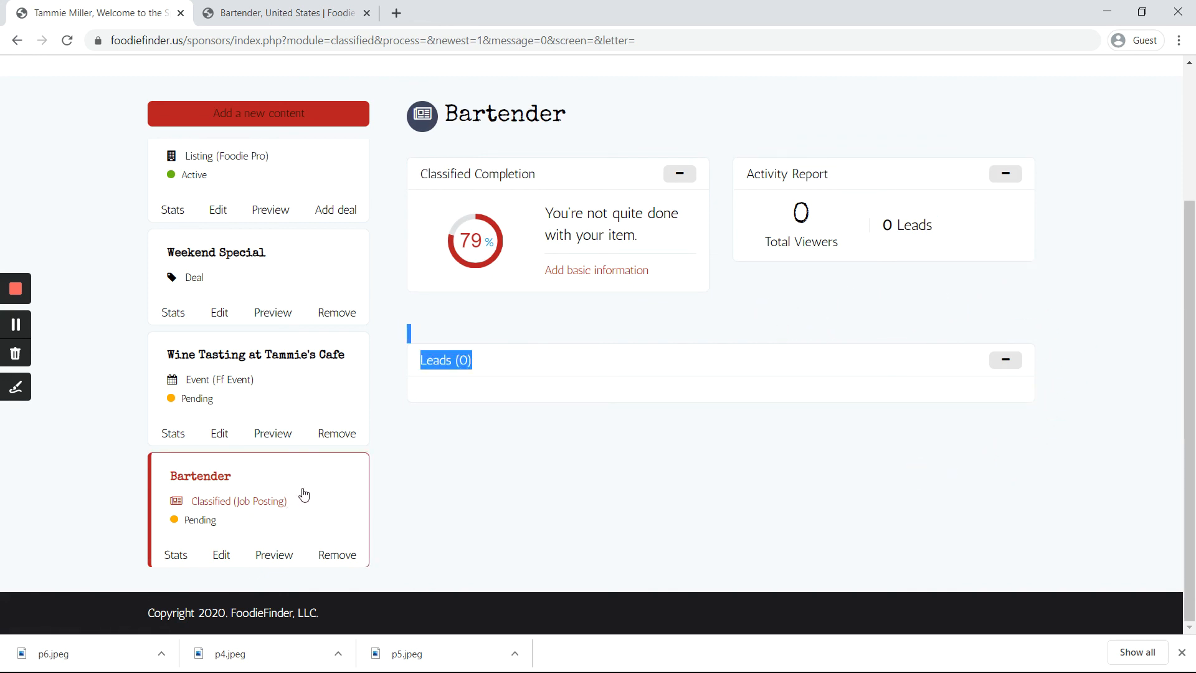
click(439, 476)
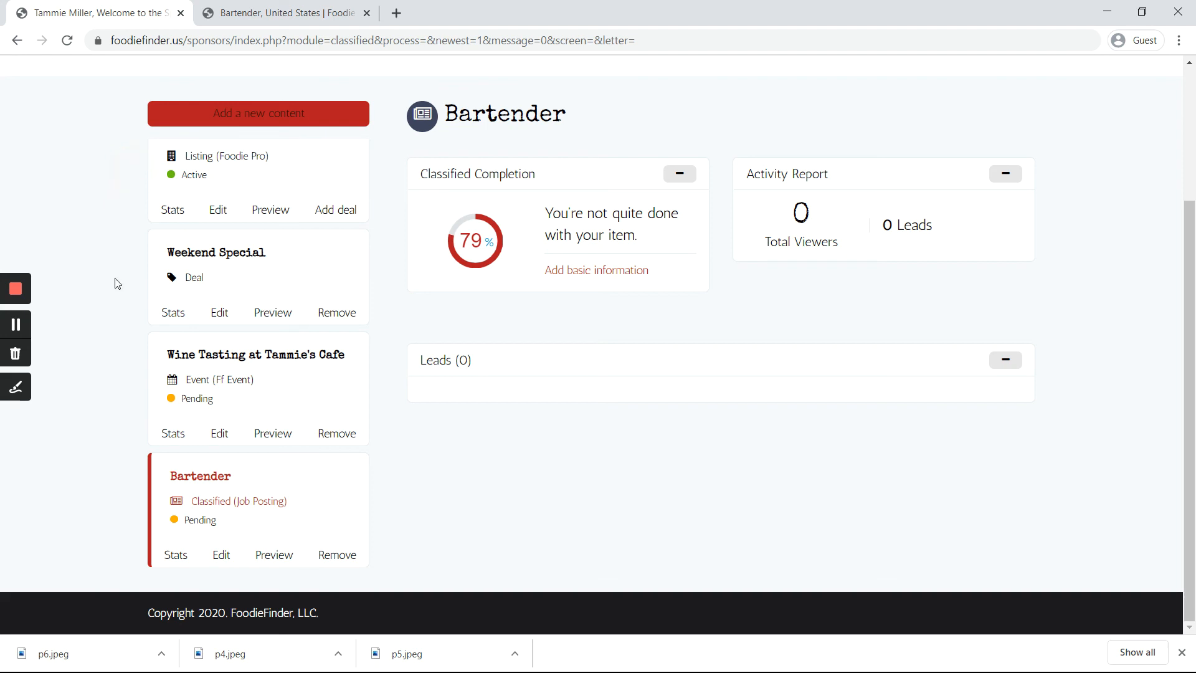
click(121, 394)
click(115, 486)
click(311, 179)
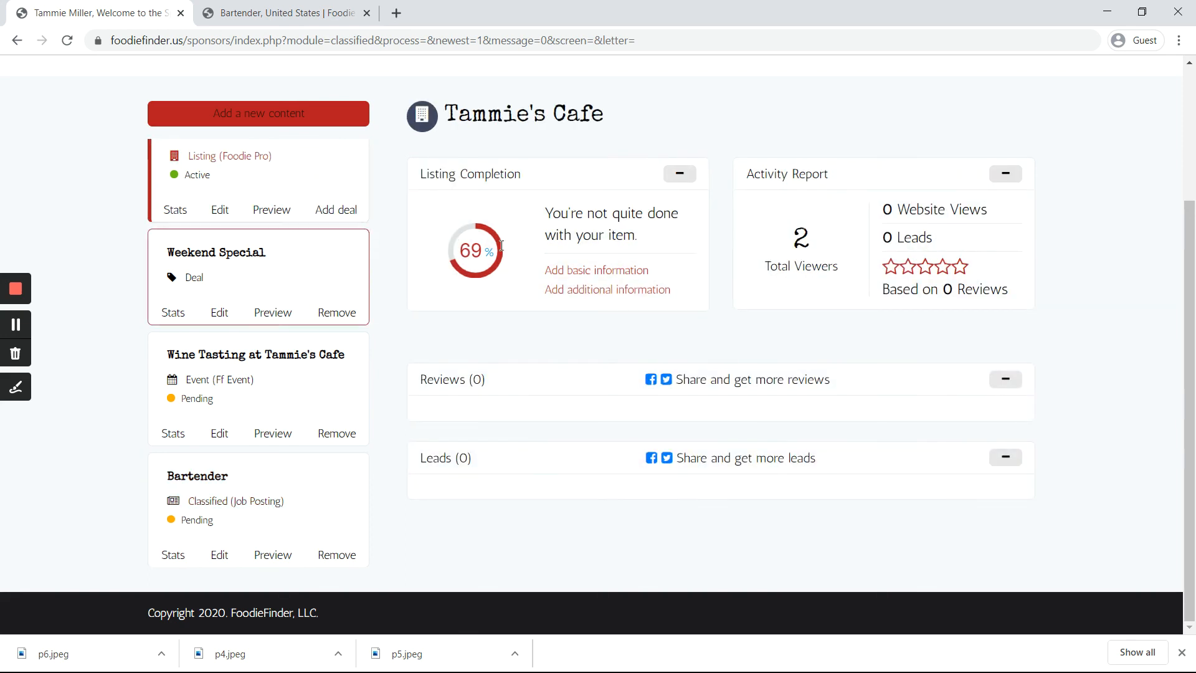
drag(711, 329, 803, 318)
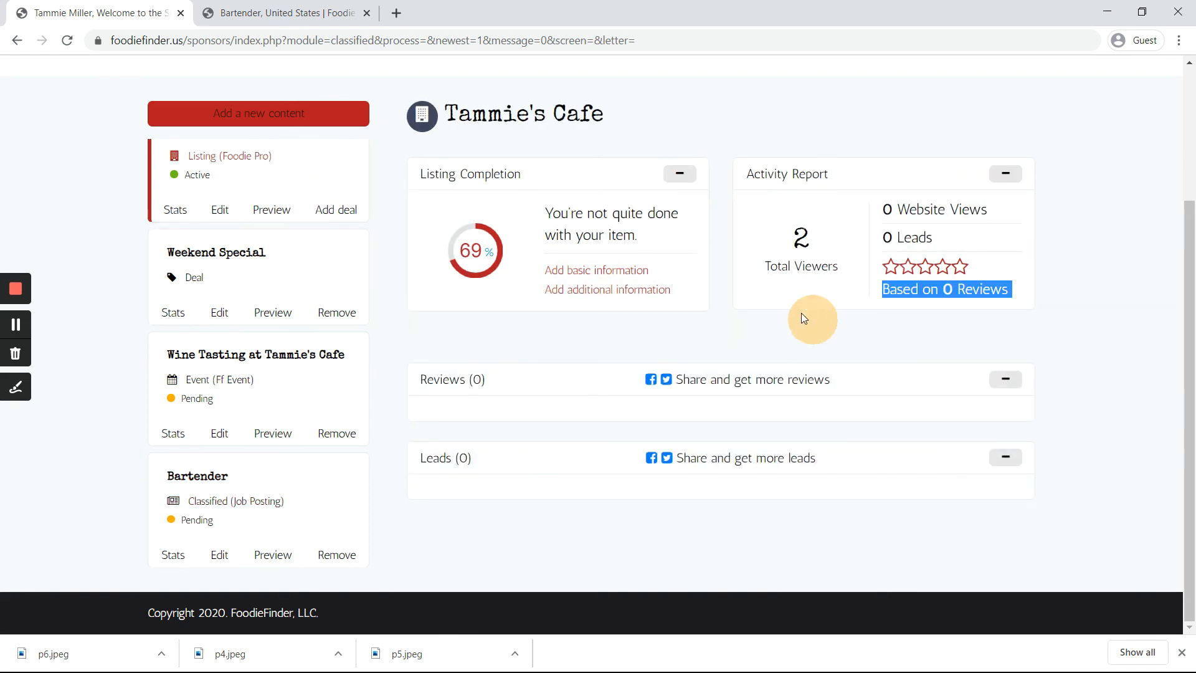
click(783, 337)
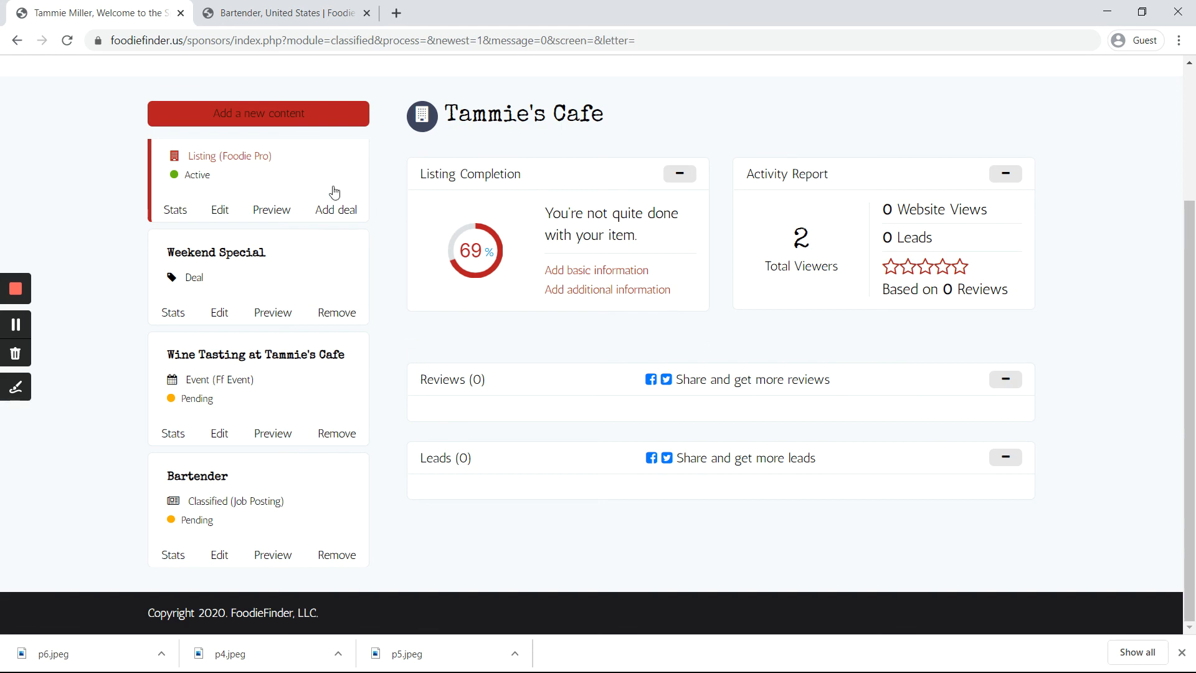
click(302, 284)
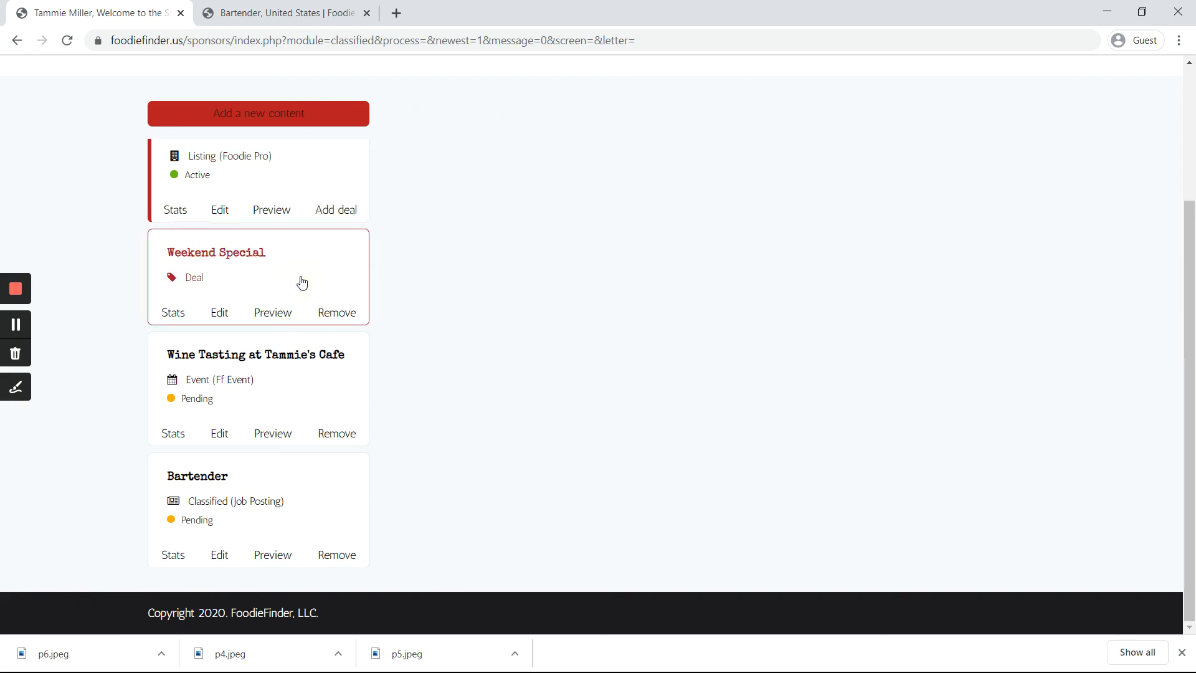
click(277, 467)
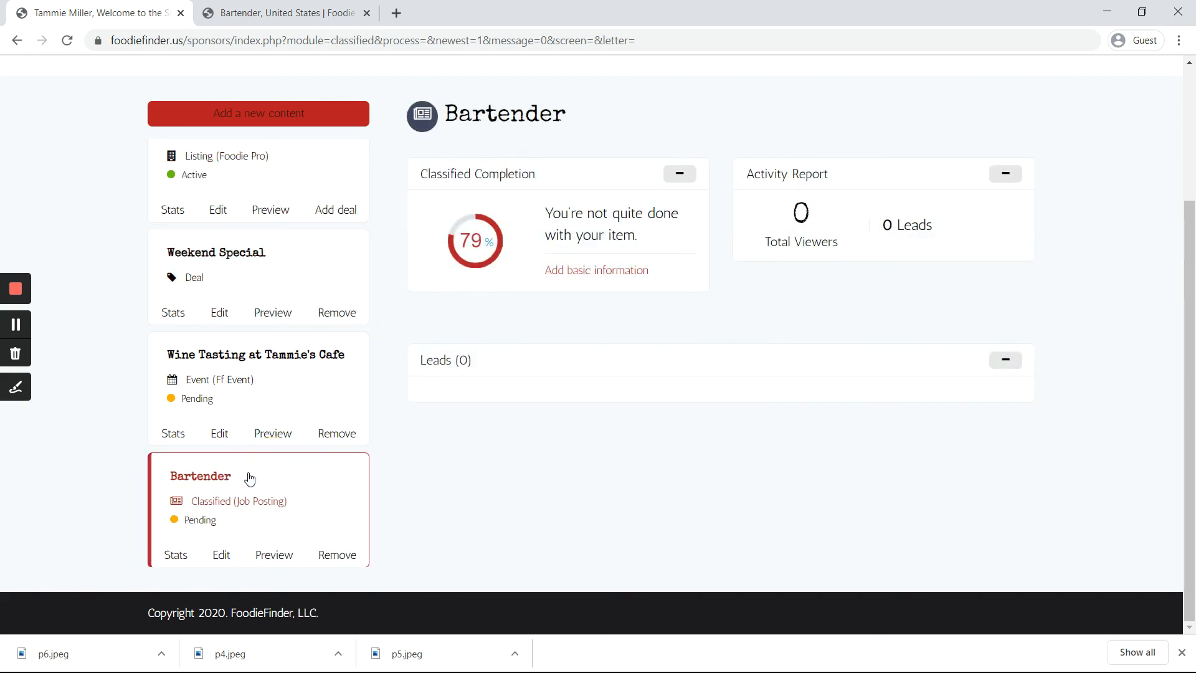